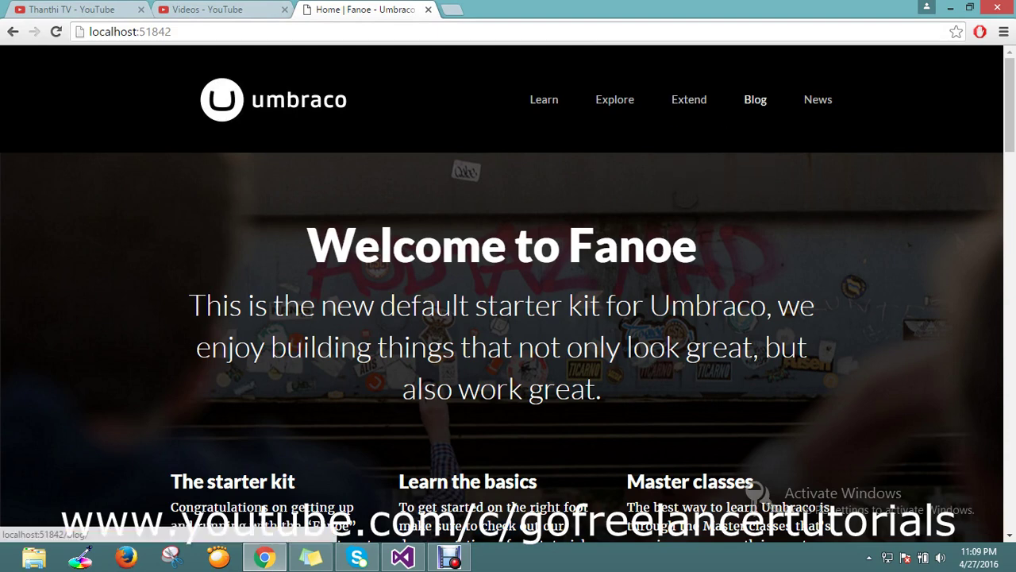
Step: Open the site's Blog list and scroll through its posts
left_click(755, 99)
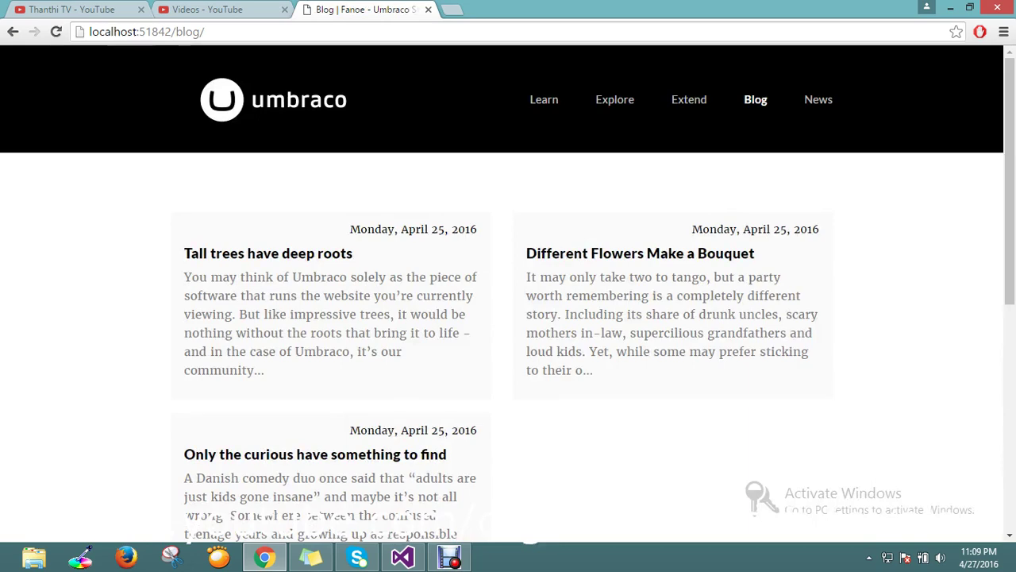
scroll(508, 294, "down", 1)
scroll(508, 294, "down", 1)
scroll(508, 294, "down", 1)
scroll(508, 293, "up", 2)
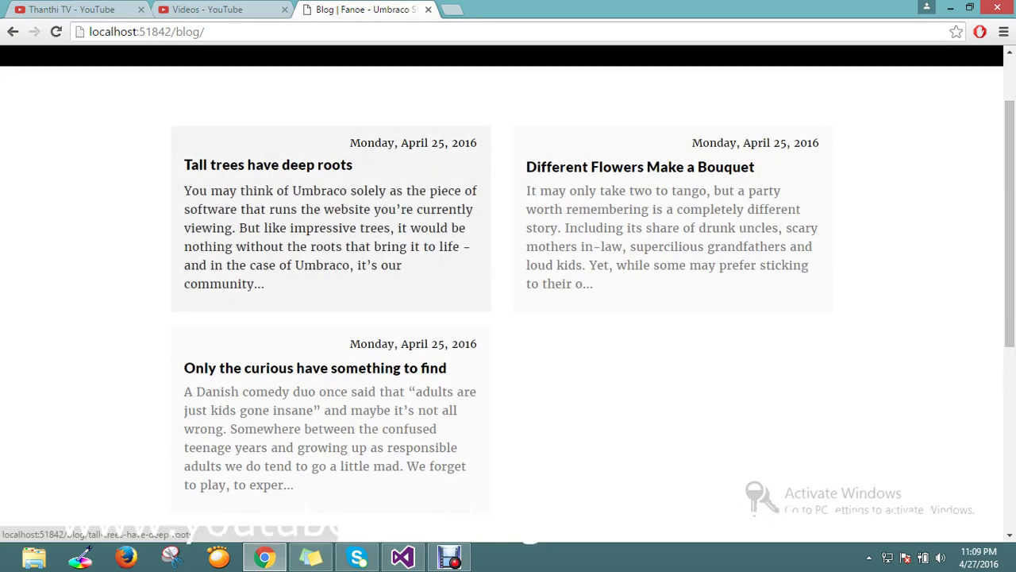
Step: Open and read through the 'Tall trees have deep roots' post
left_click(270, 167)
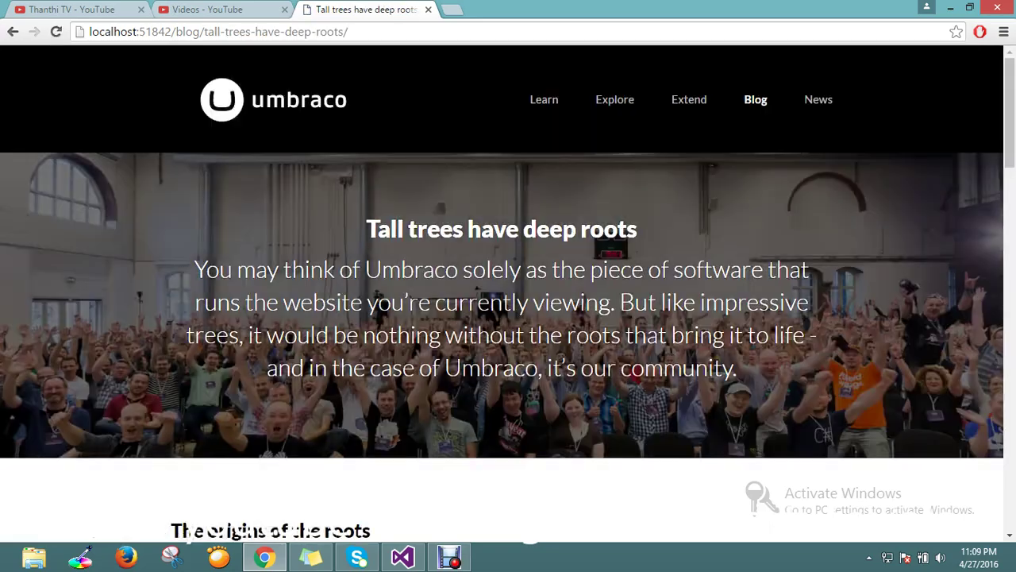
scroll(508, 294, "down", 3)
scroll(508, 294, "down", 3)
scroll(508, 294, "down", 3)
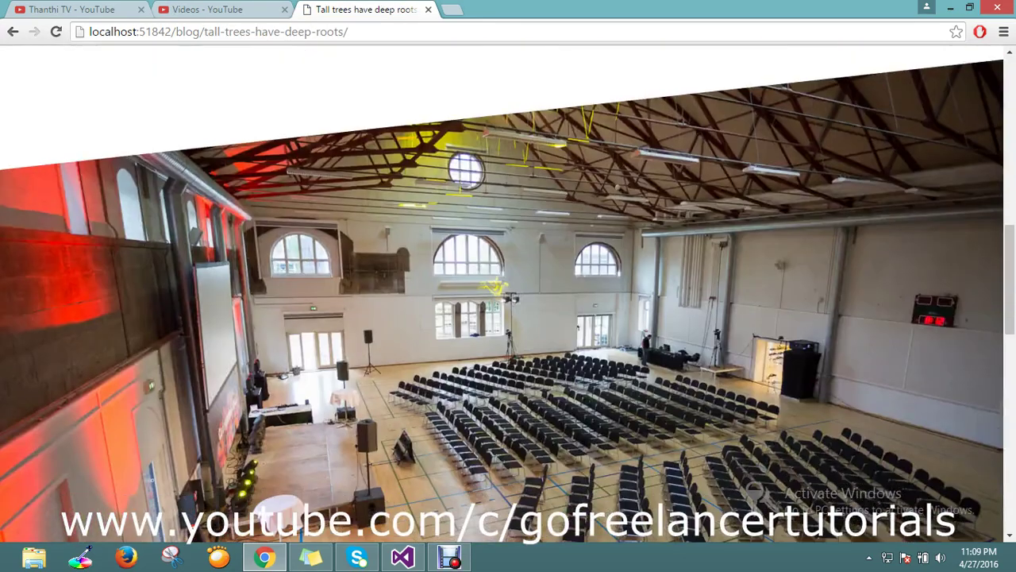
scroll(508, 294, "down", 4)
scroll(508, 294, "down", 3)
scroll(508, 294, "down", 5)
scroll(508, 294, "up", 10)
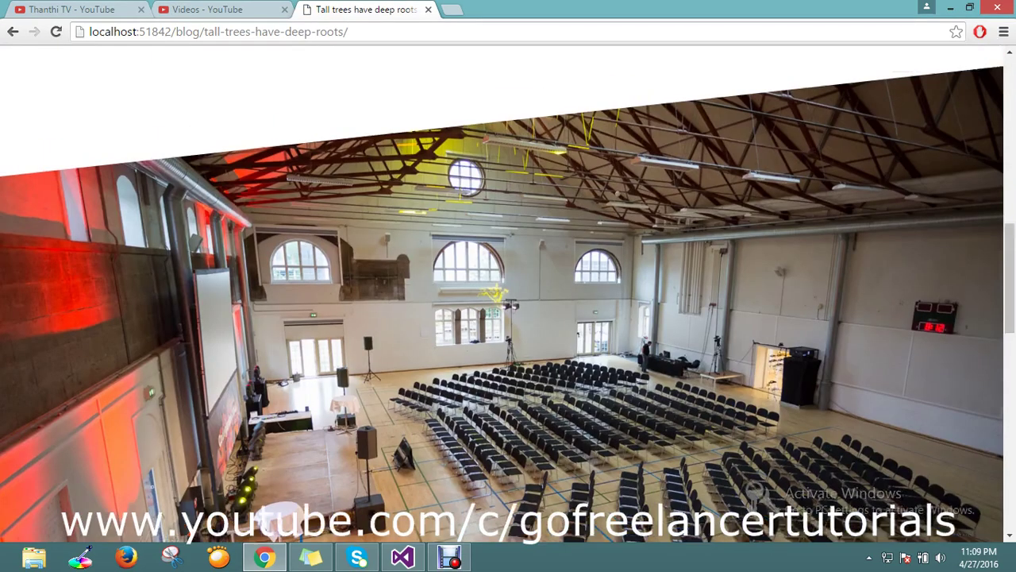
scroll(508, 294, "up", 5)
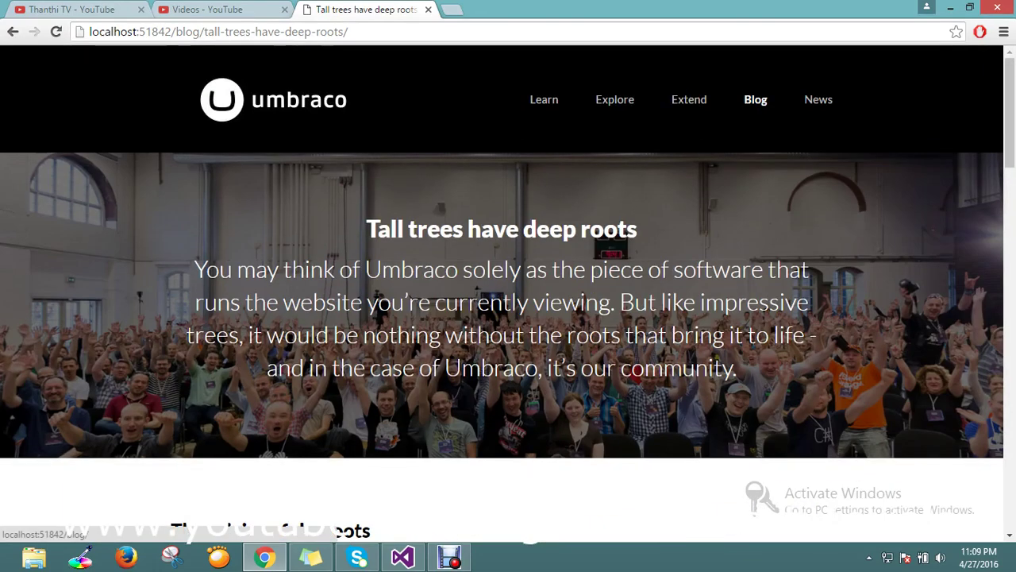
Step: Return to the Blog list and open 'Different Flowers Make a Bouquet'
left_click(754, 99)
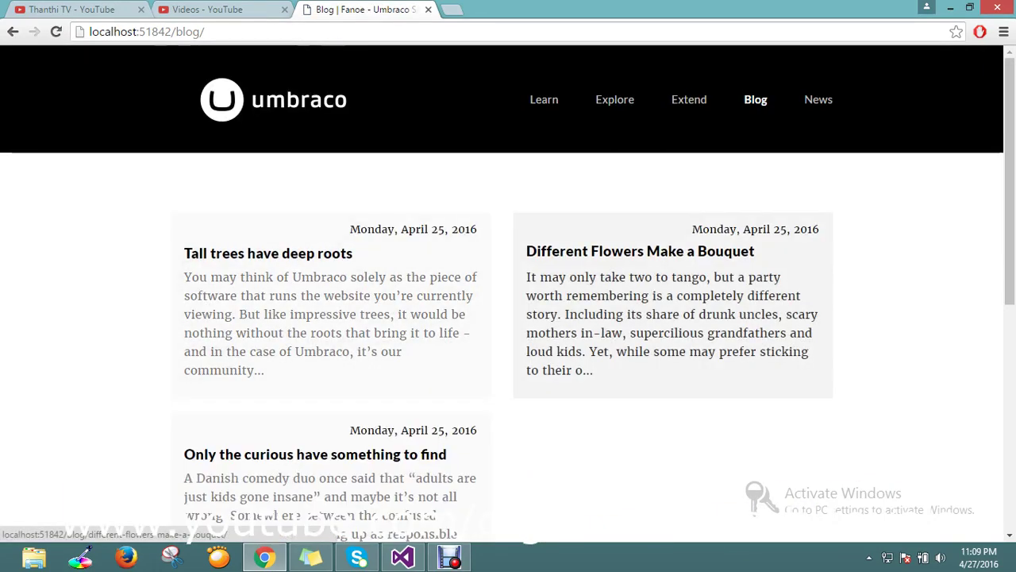
scroll(675, 318, "down", 2)
left_click(640, 127)
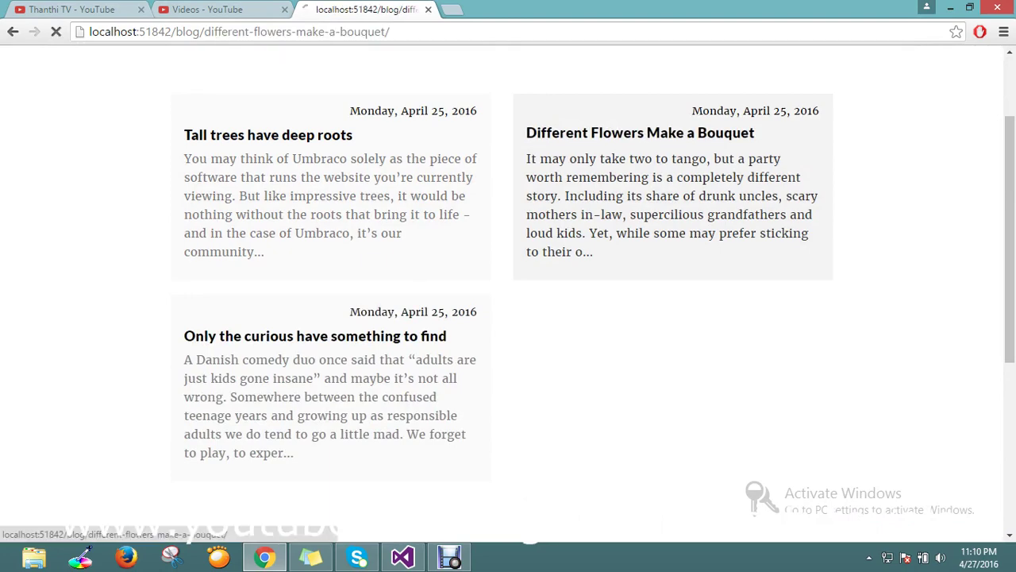
scroll(508, 318, "down", 3)
scroll(508, 318, "up", 4)
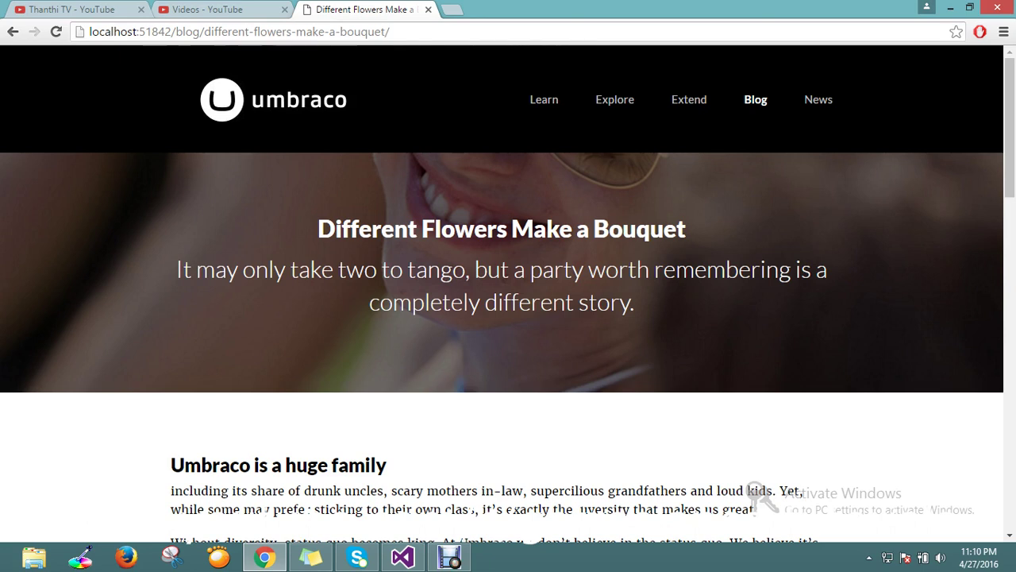
scroll(758, 491, "down", 1)
scroll(758, 490, "up", 1)
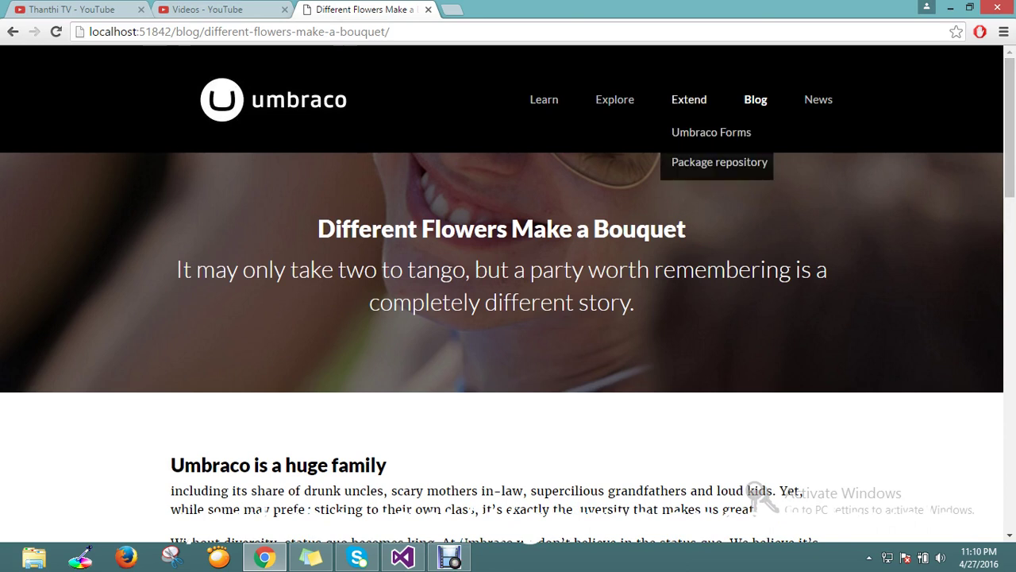
Step: Copy the localhost:51842 site address and load it in a new tab
left_click_drag(170, 32, 90, 31)
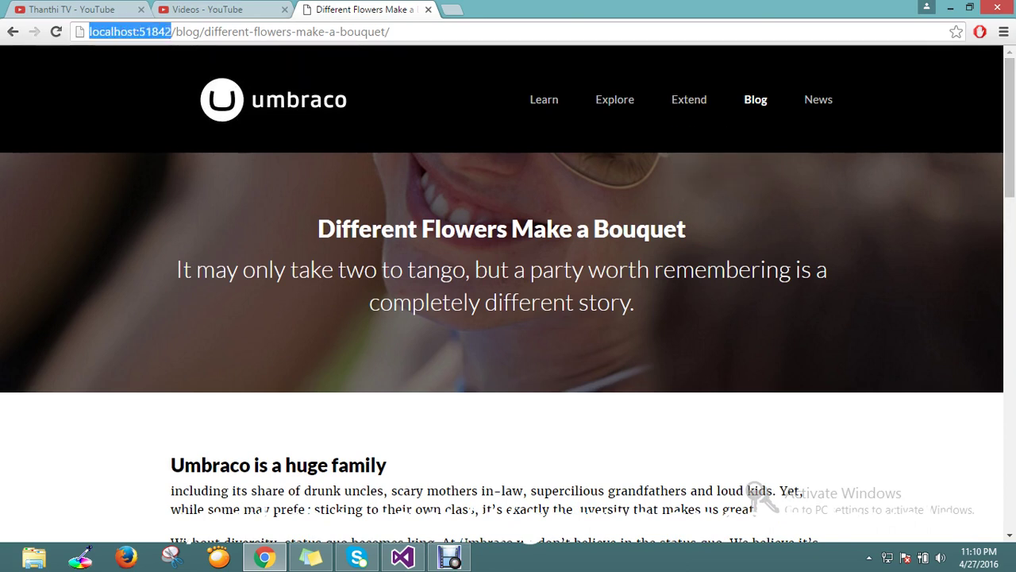
right_click(93, 29)
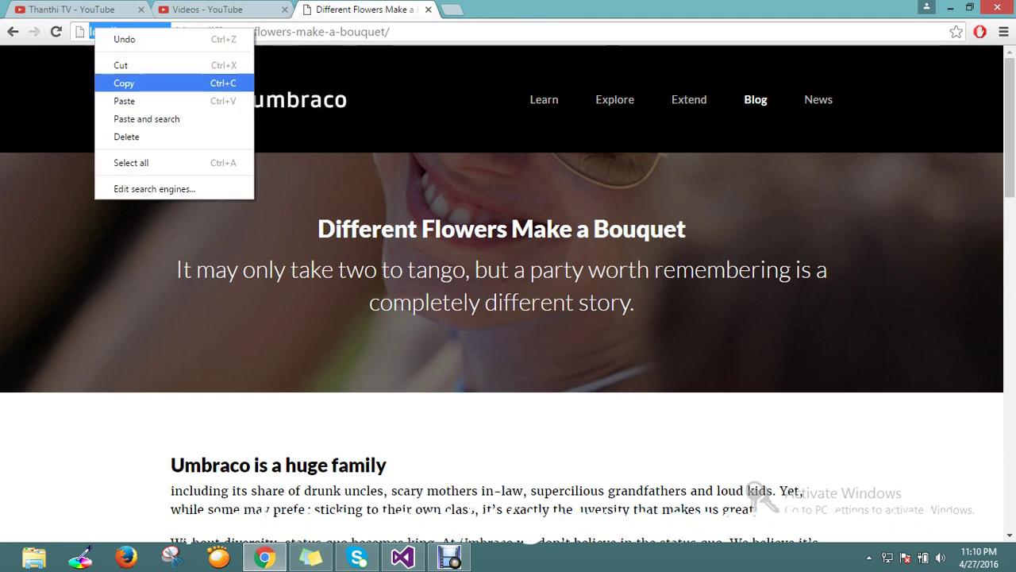
left_click(124, 83)
left_click(451, 9)
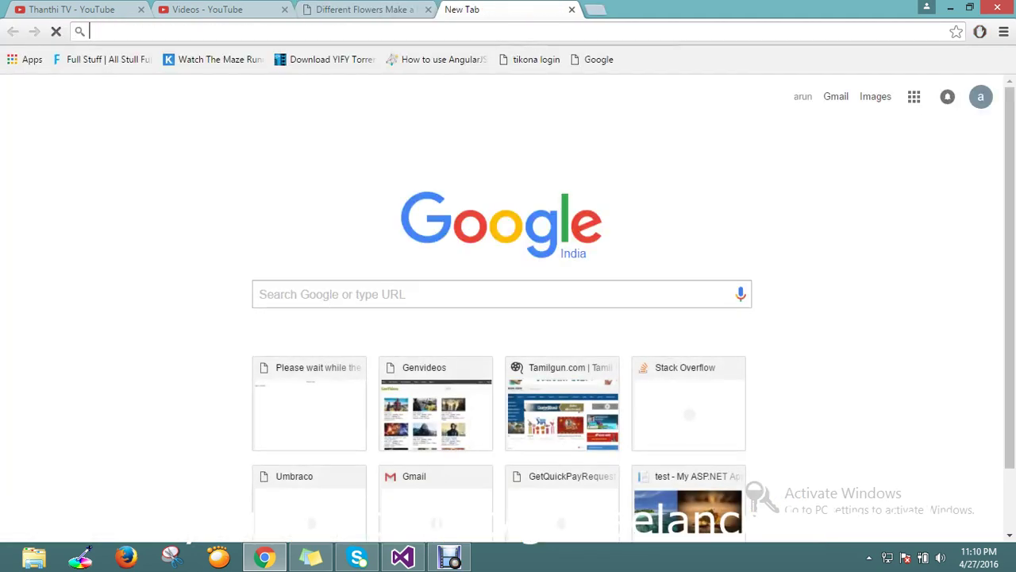
type("http://localhost:51842/")
key("Return")
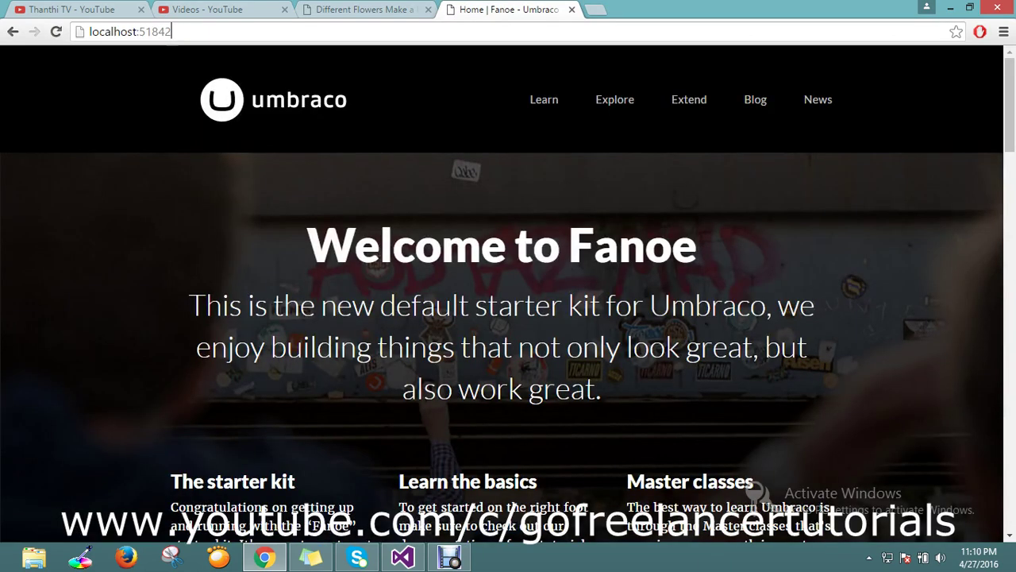
Step: Go to the /umbraco backoffice, then switch back to the bouquet post tab
type("/u")
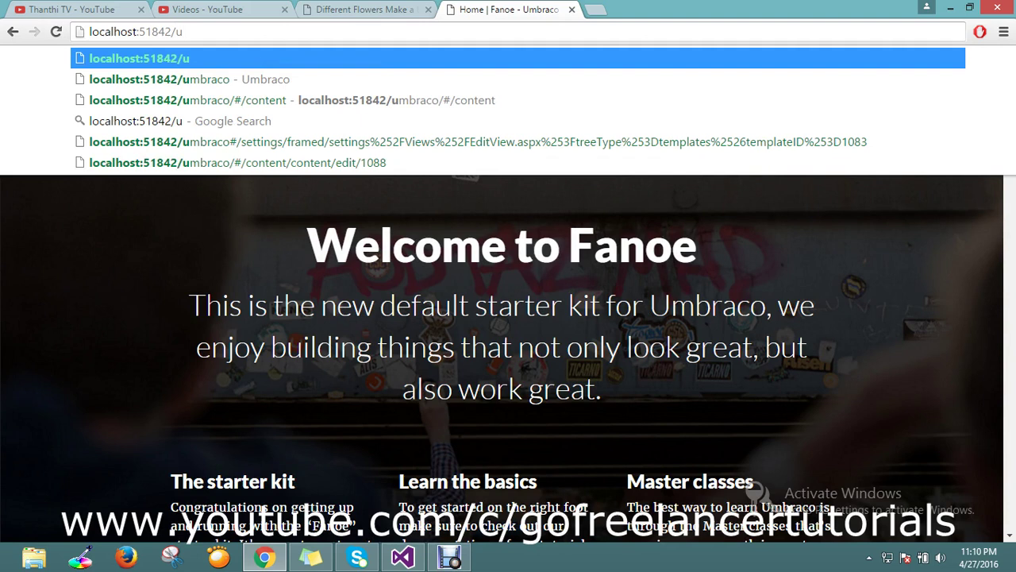
key("Down")
key("Return")
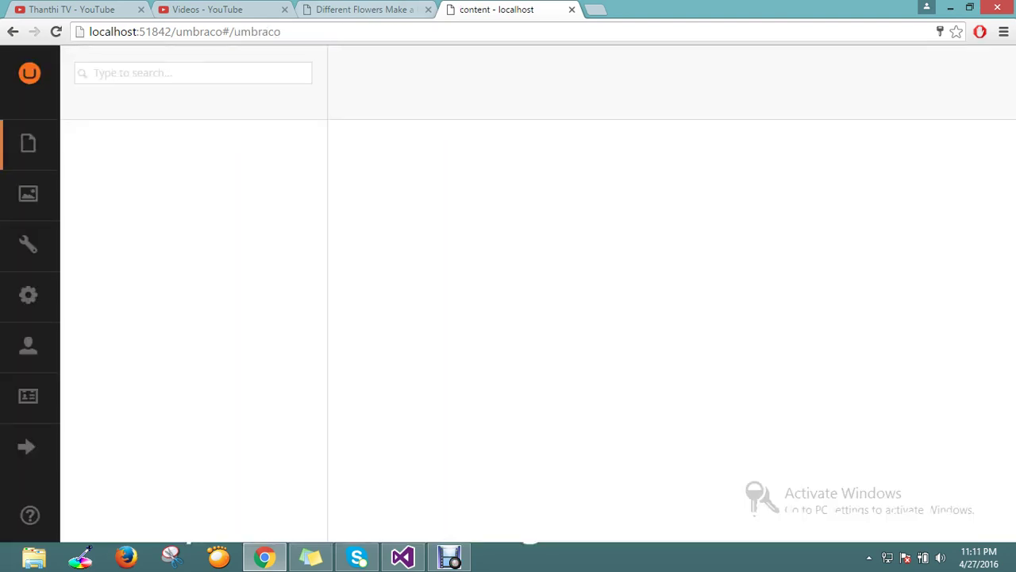
key("ctrl+shift+Tab")
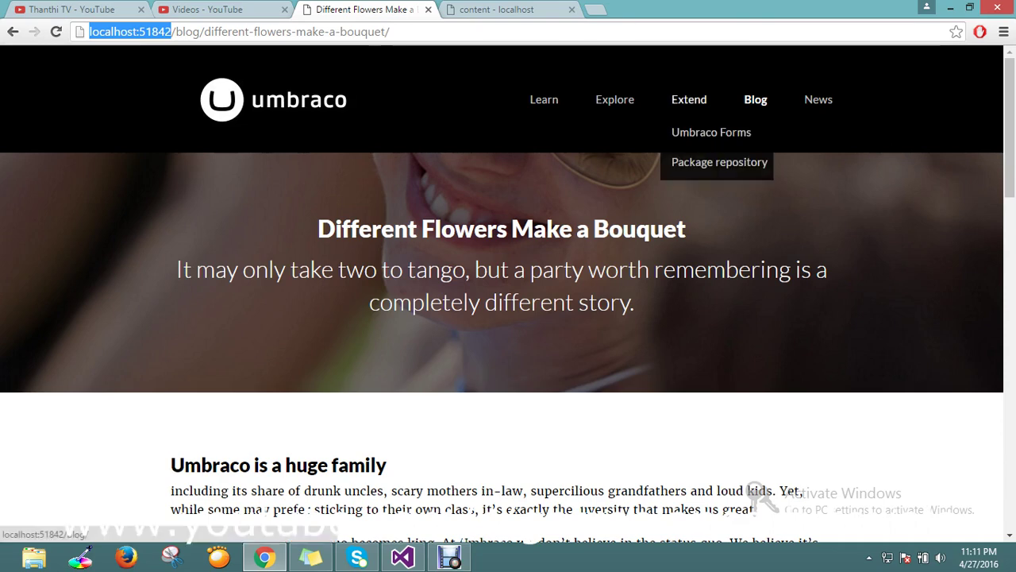
Step: Delete the Blog node under Home in the content tree, then open Home for editing
left_click(484, 10)
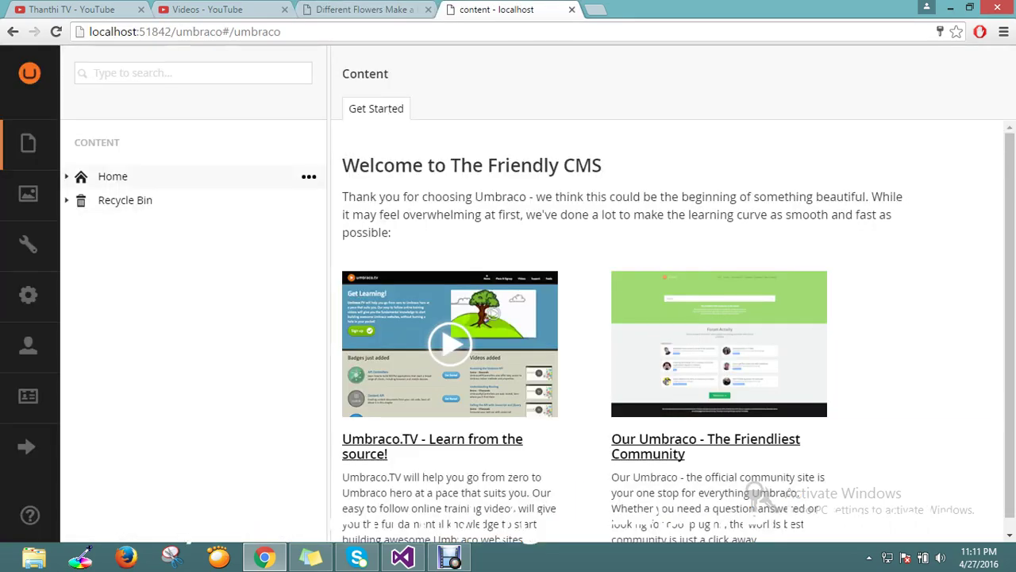
left_click(67, 176)
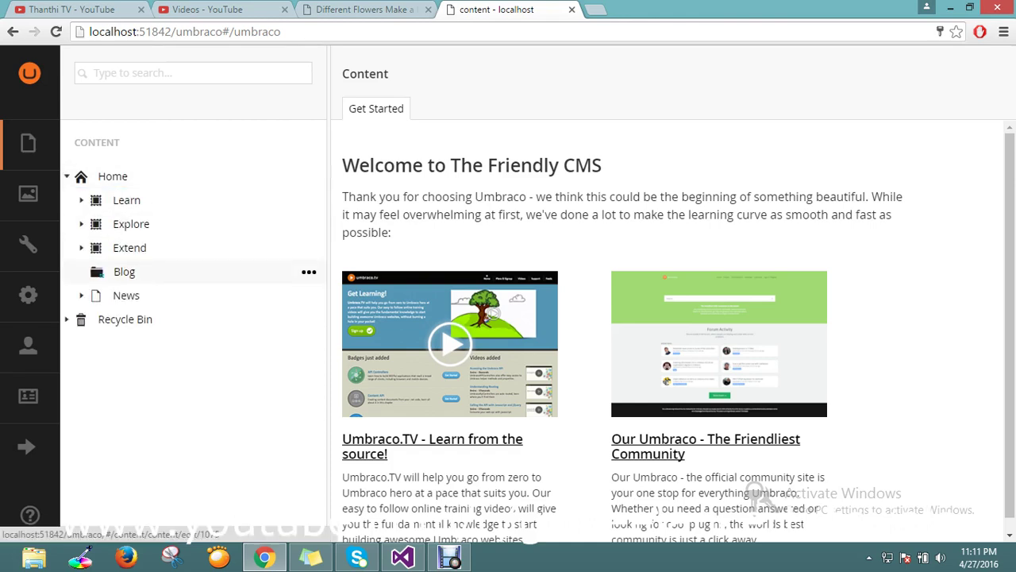
left_click(309, 271)
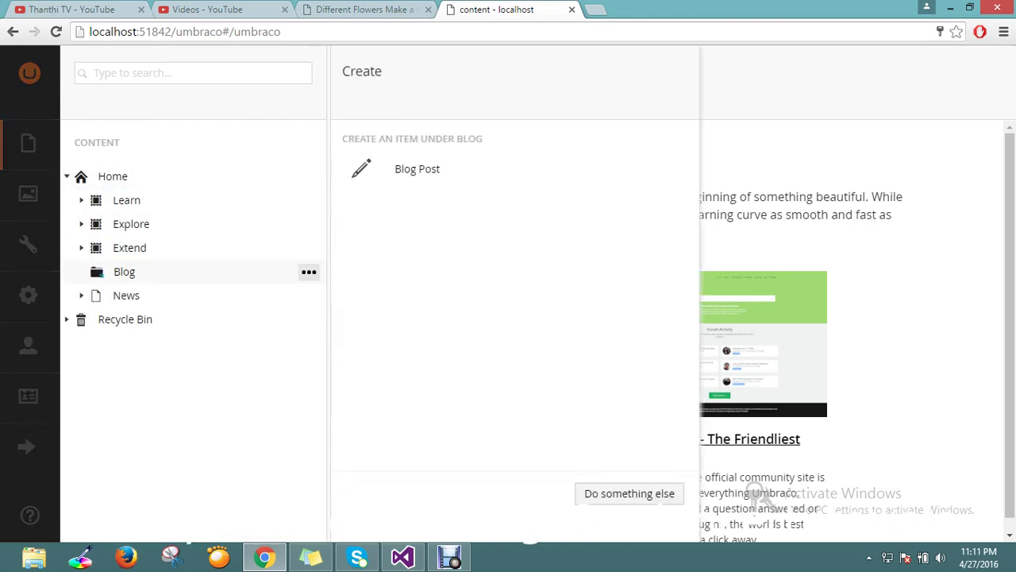
left_click(629, 493)
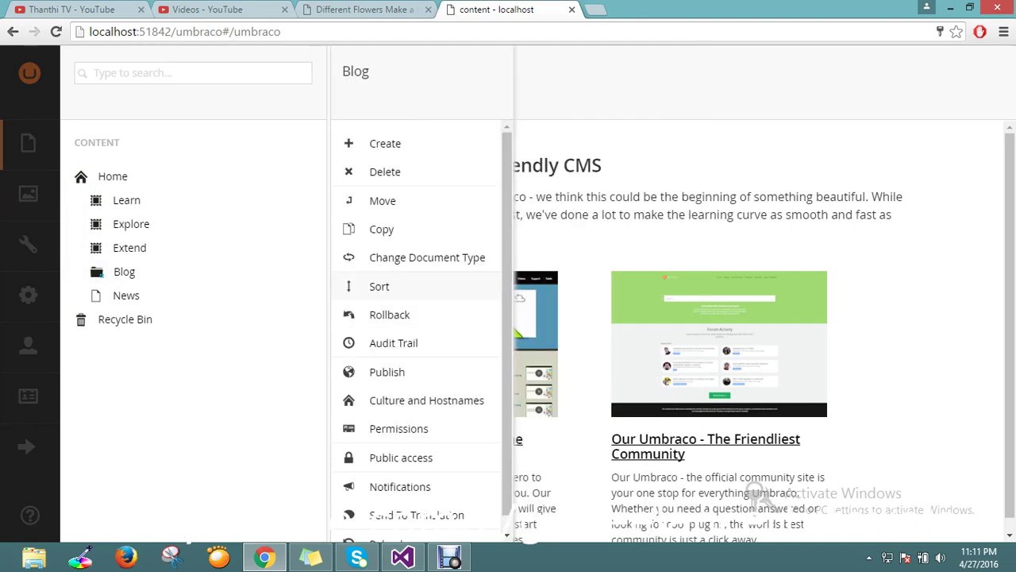
left_click(385, 171)
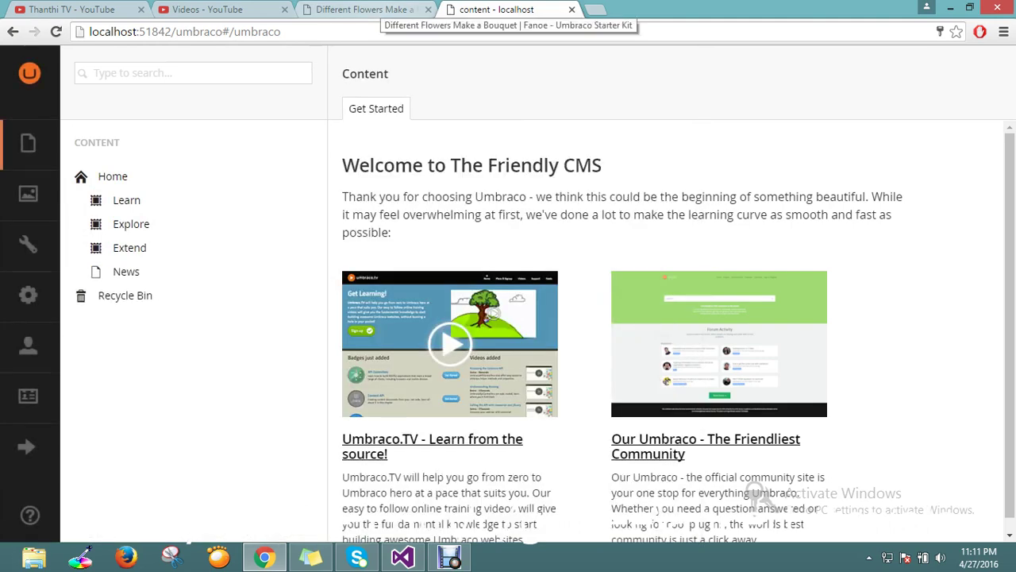
left_click(113, 176)
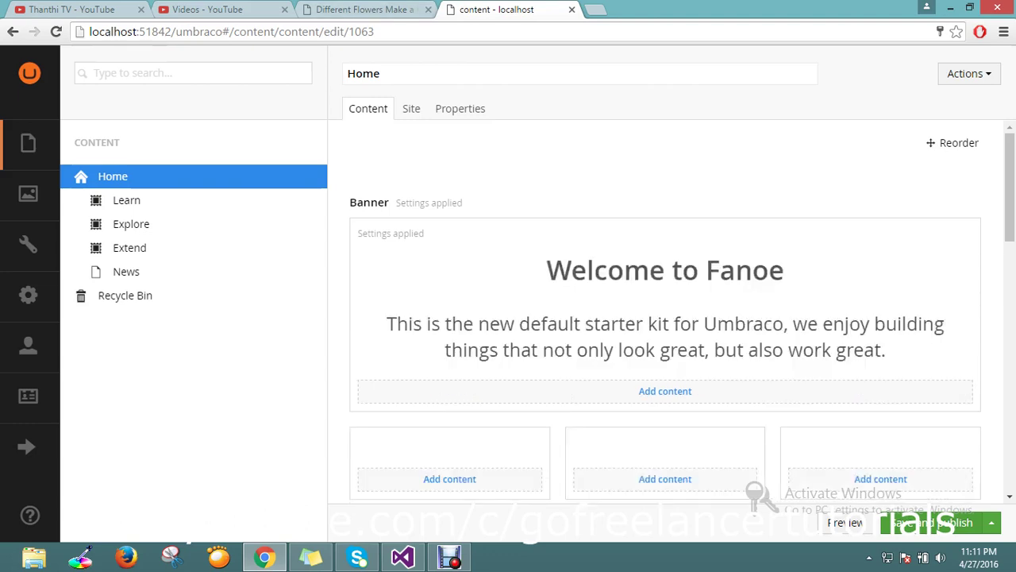
Step: Reload the bouquet post to see Page not found, then load the site home page
key("ctrl+shift+Tab")
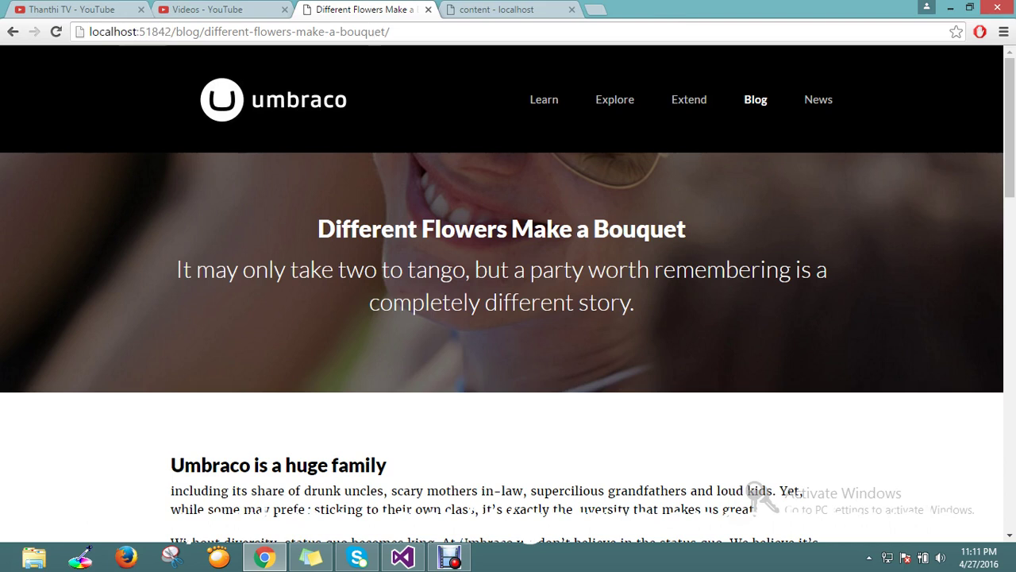
key("F5")
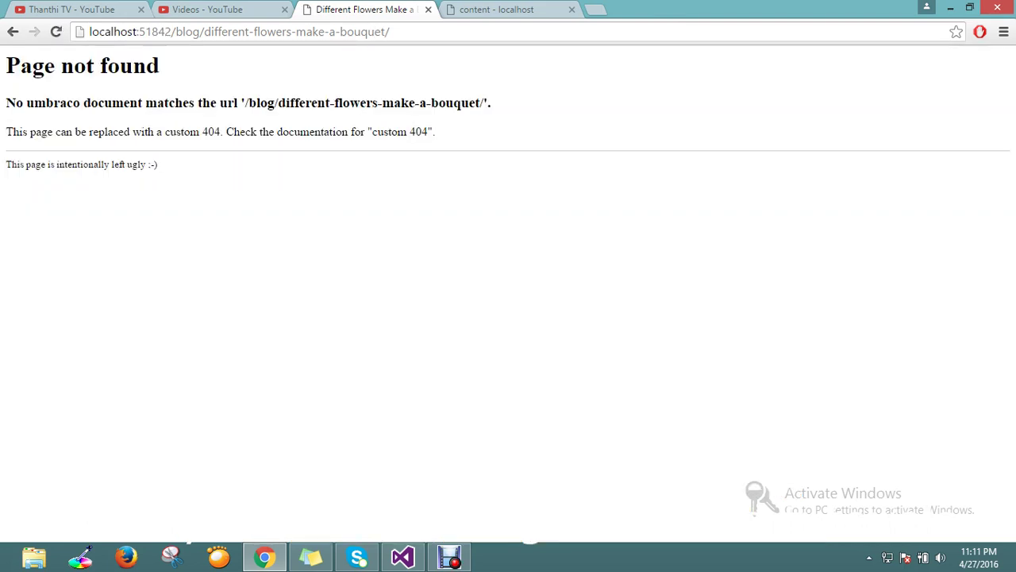
left_click_drag(177, 32, 389, 32)
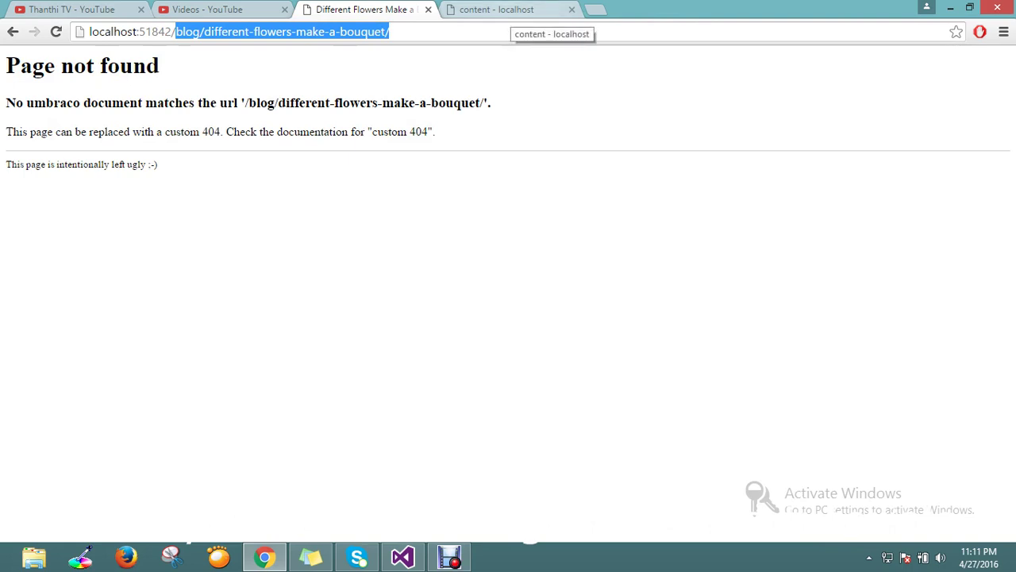
key("BackSpace")
key("Return")
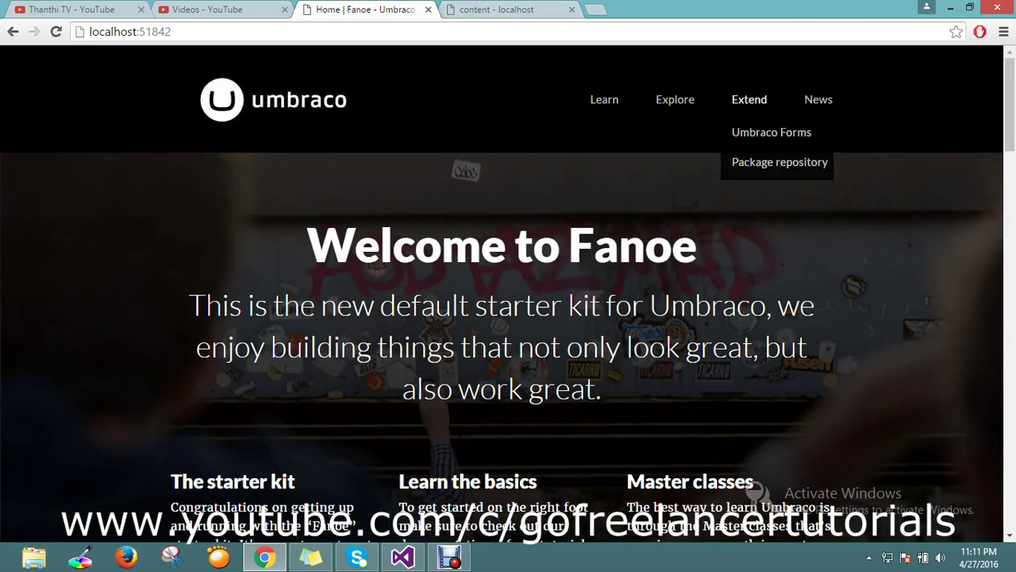
Step: Expand and collapse the backoffice Recycle Bin to check the deleted Blog node
key("ctrl+Tab")
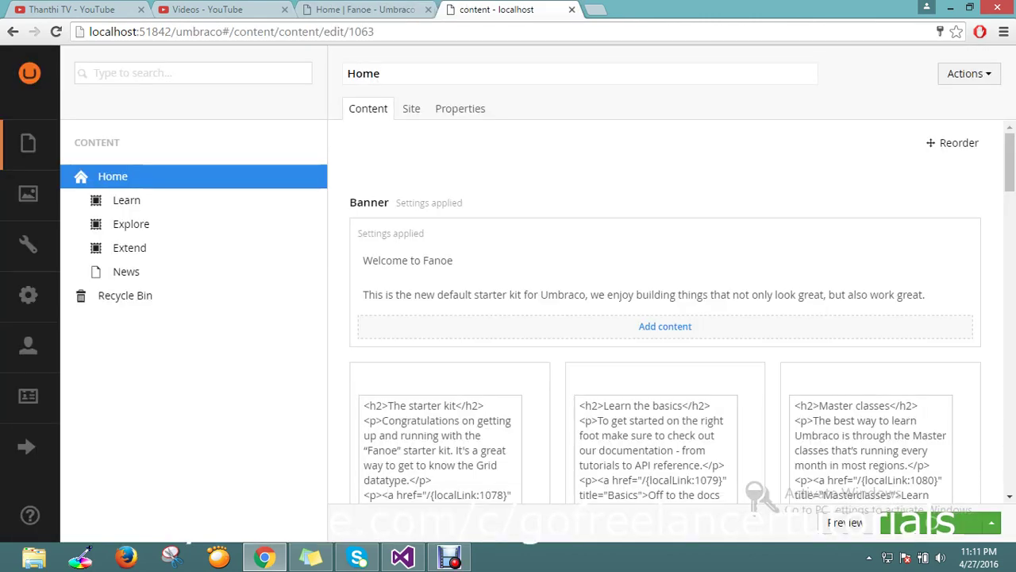
left_click(66, 296)
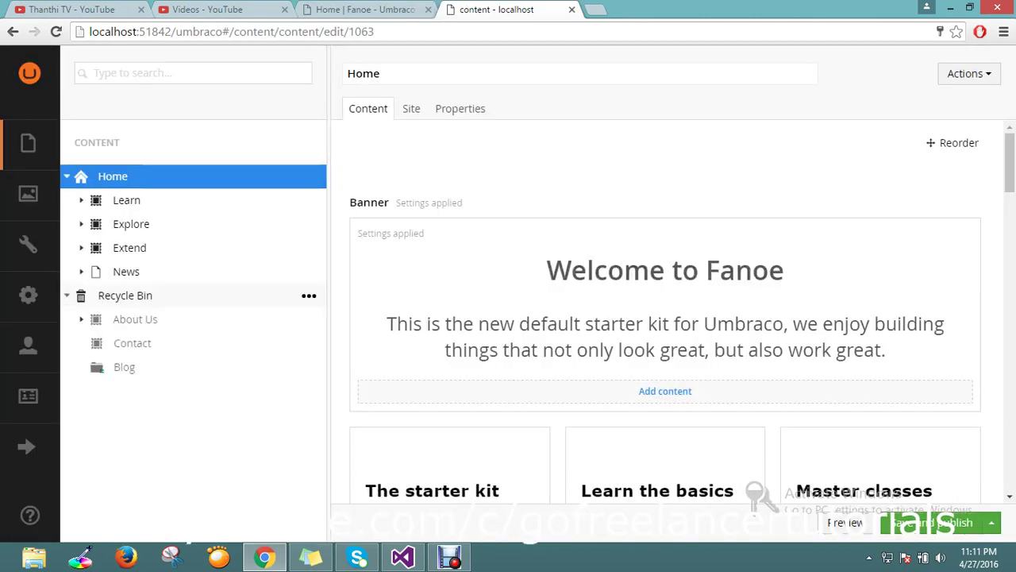
left_click(67, 295)
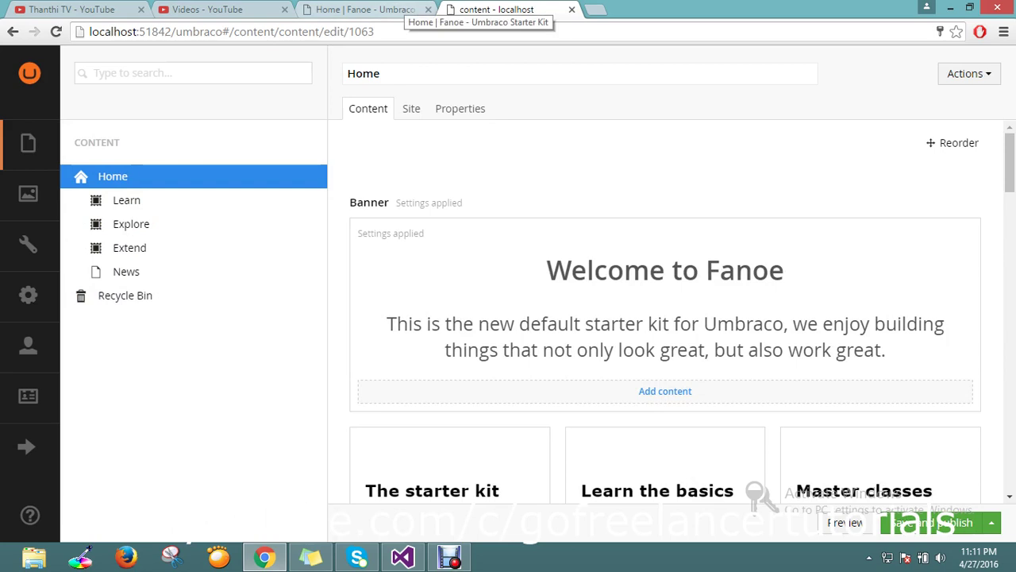
Step: Search Google for 'articulate umbraco' in a new tab
left_click(596, 8)
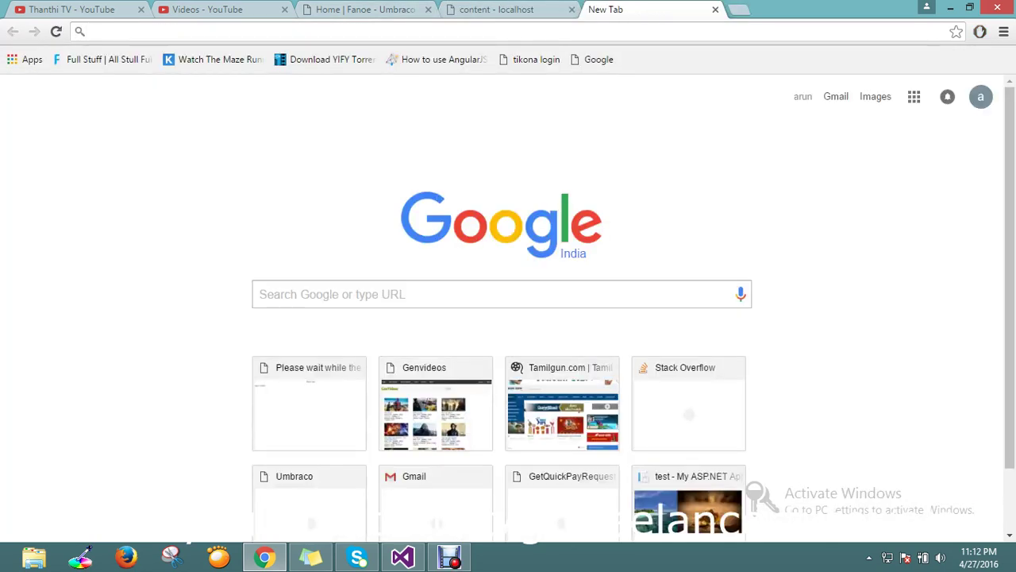
type("art")
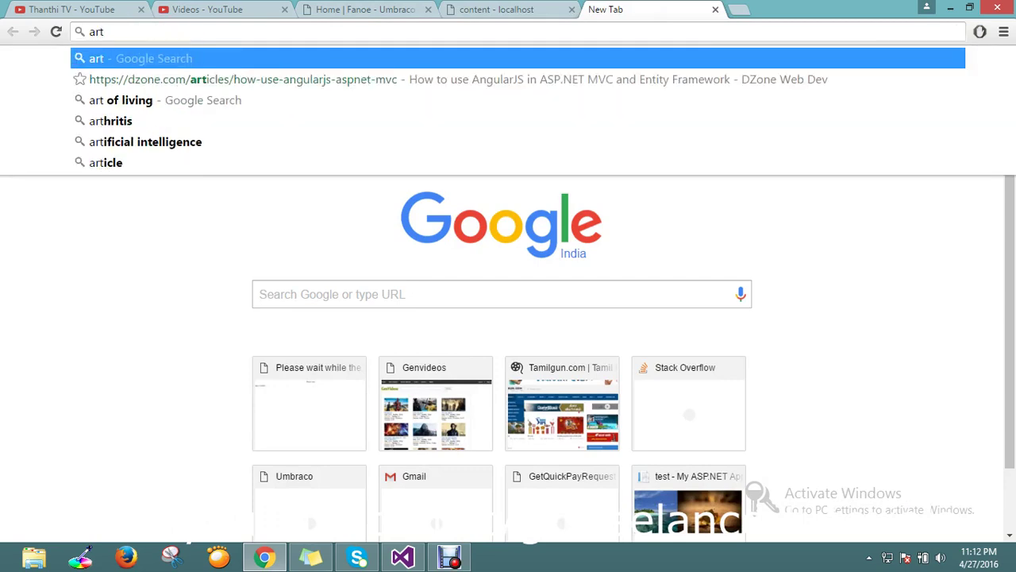
type("i")
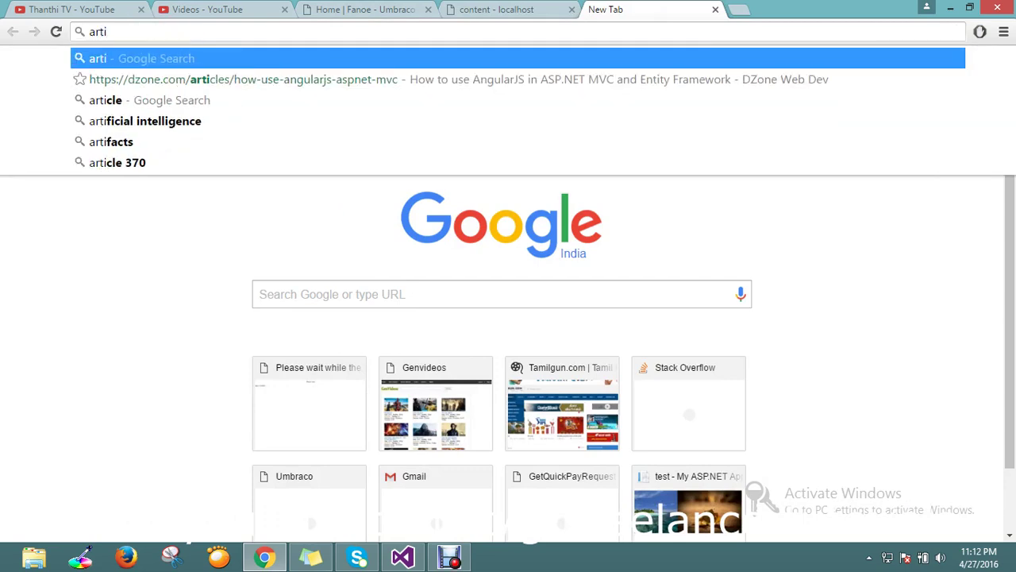
type("culate")
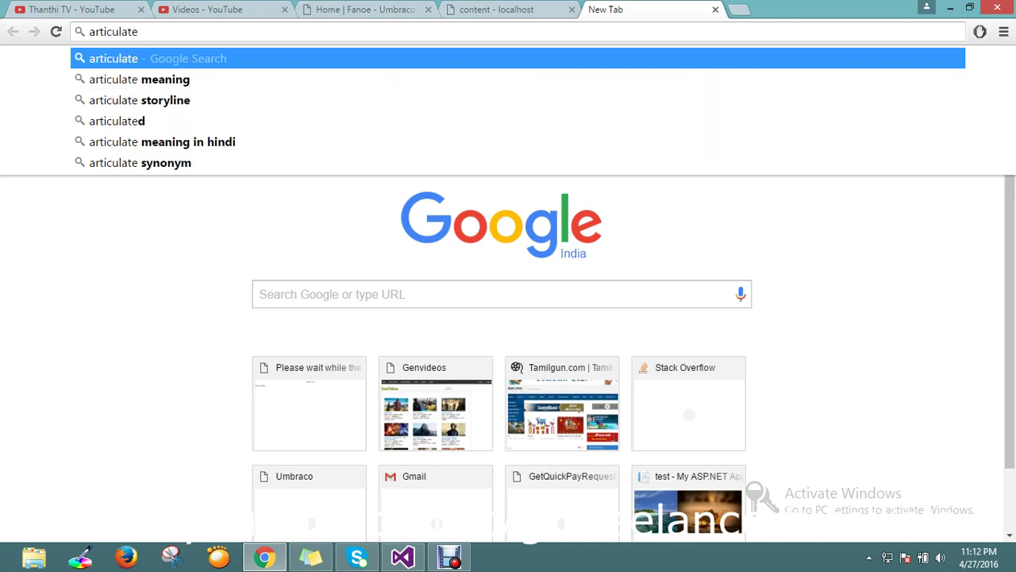
key("Return")
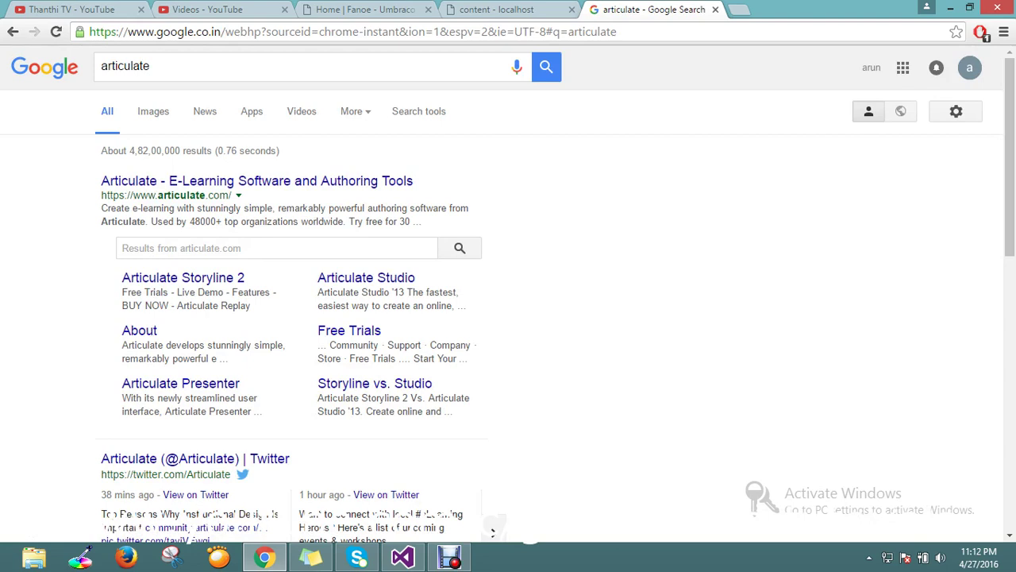
left_click(238, 66)
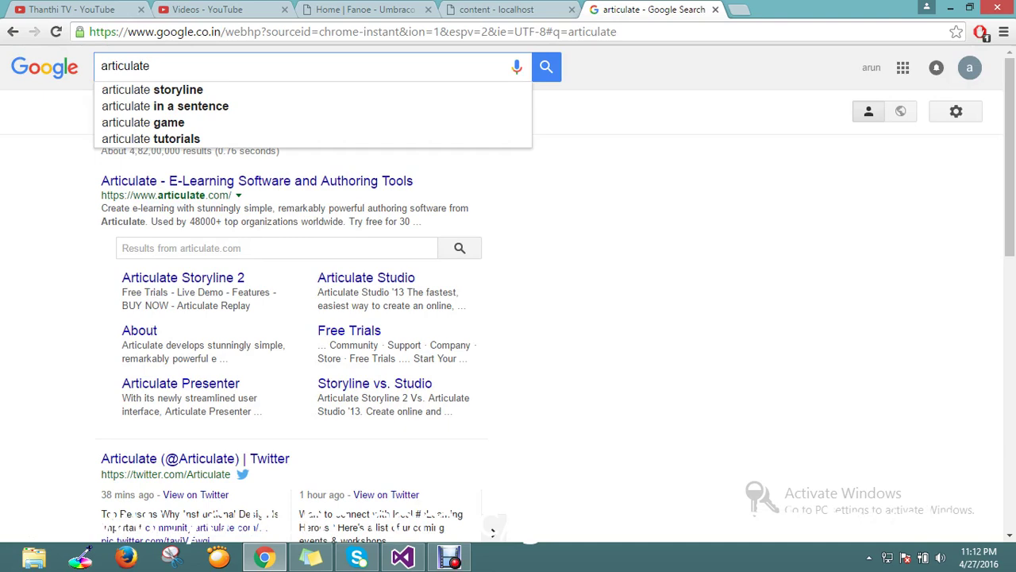
type(" um")
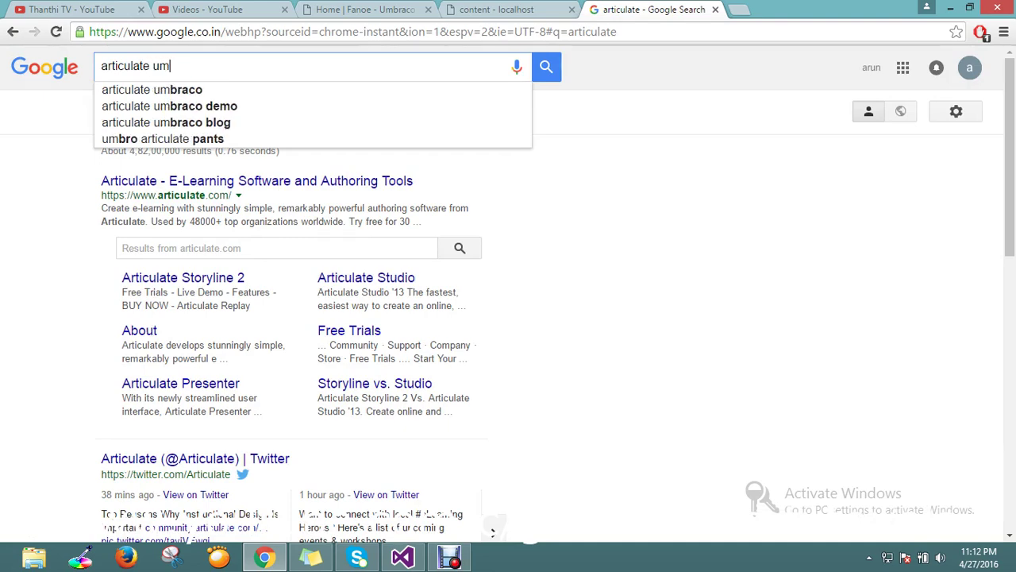
left_click(151, 90)
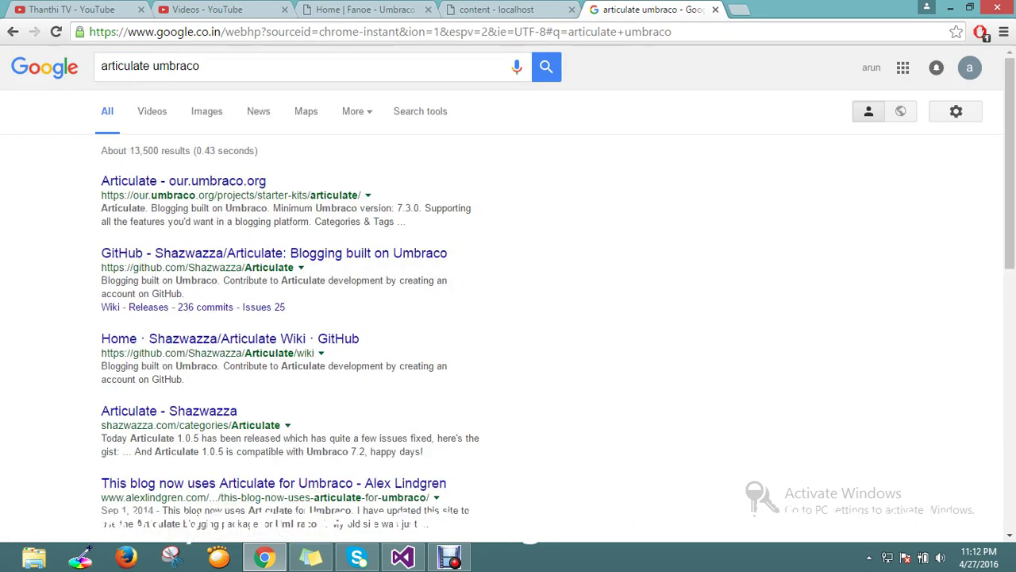
Step: Open the Articulate project page on our.umbraco.org and check its compatible versions
left_click(183, 181)
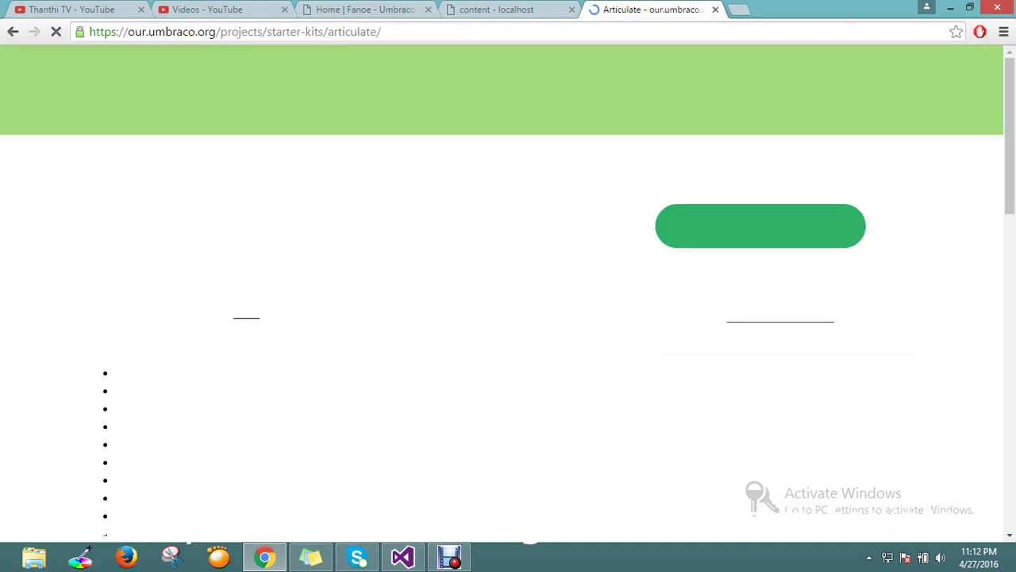
scroll(508, 317, "down", 1)
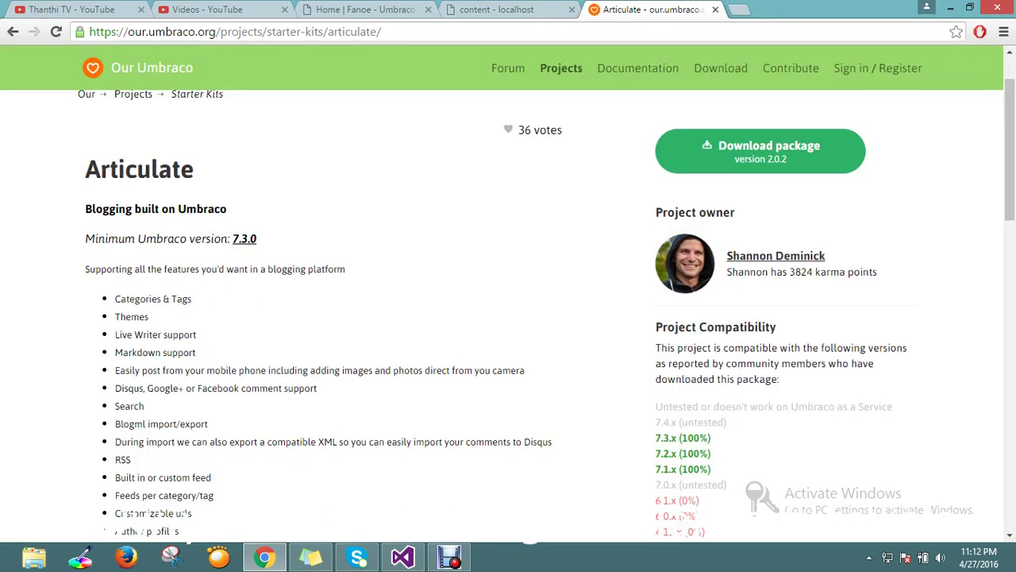
scroll(508, 317, "down", 1)
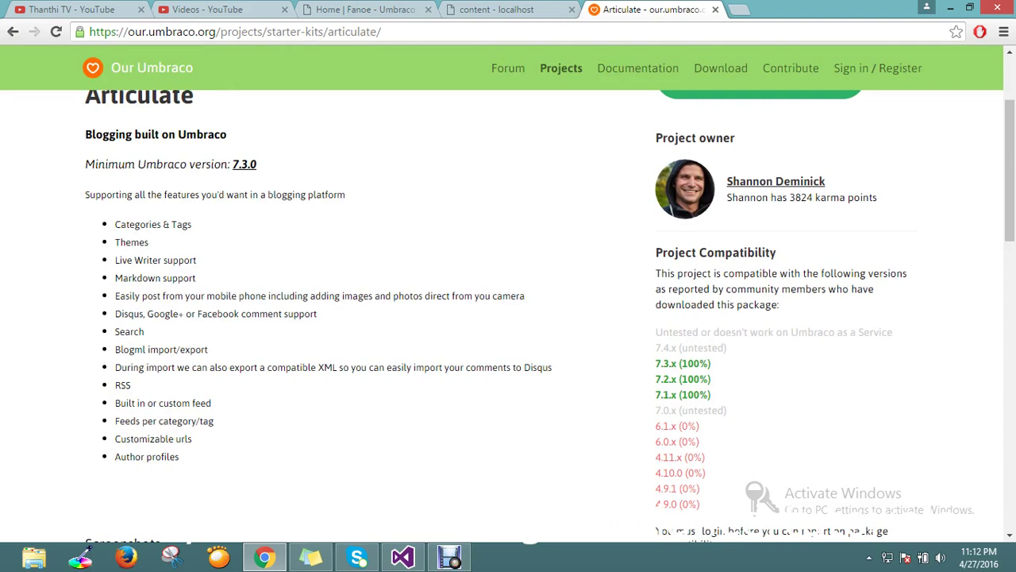
scroll(508, 317, "up", 3)
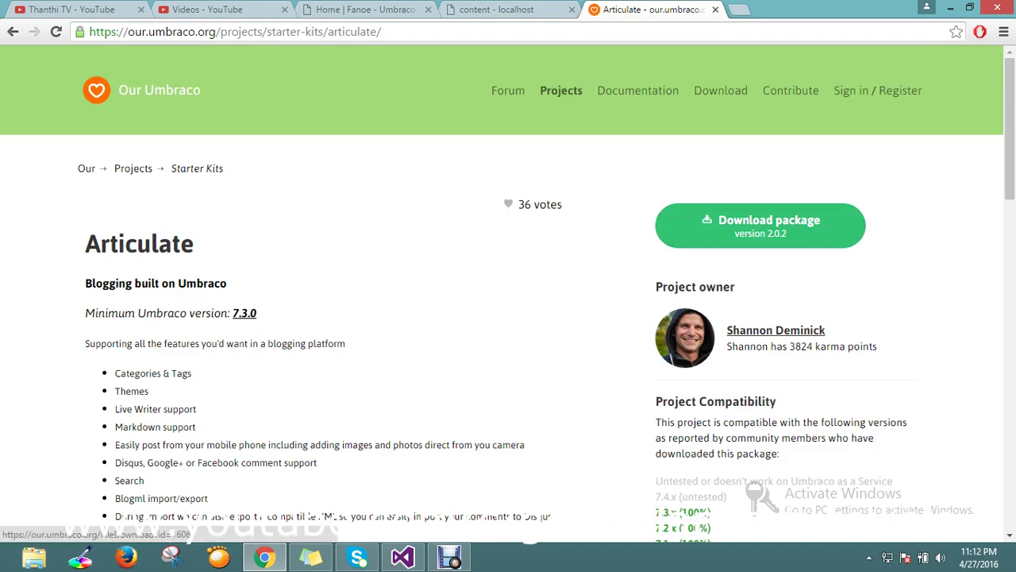
scroll(508, 317, "down", 3)
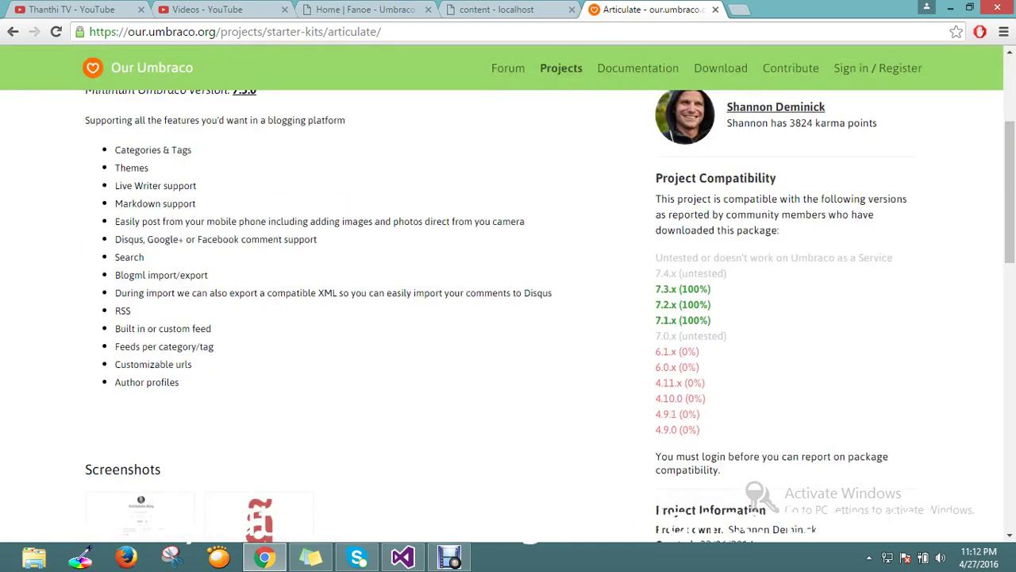
left_click_drag(655, 288, 712, 305)
scroll(711, 305, "up", 1)
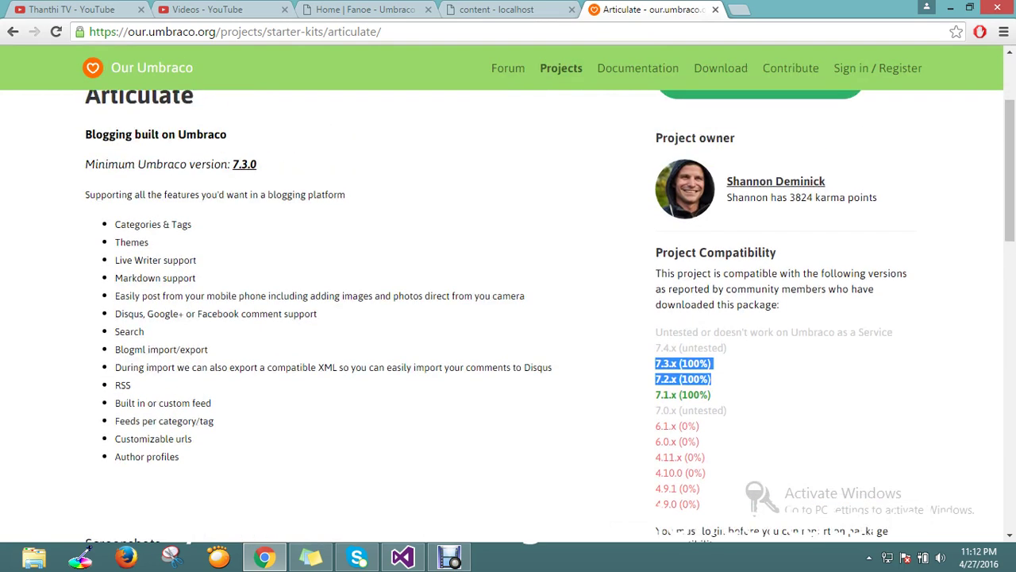
left_click(715, 379)
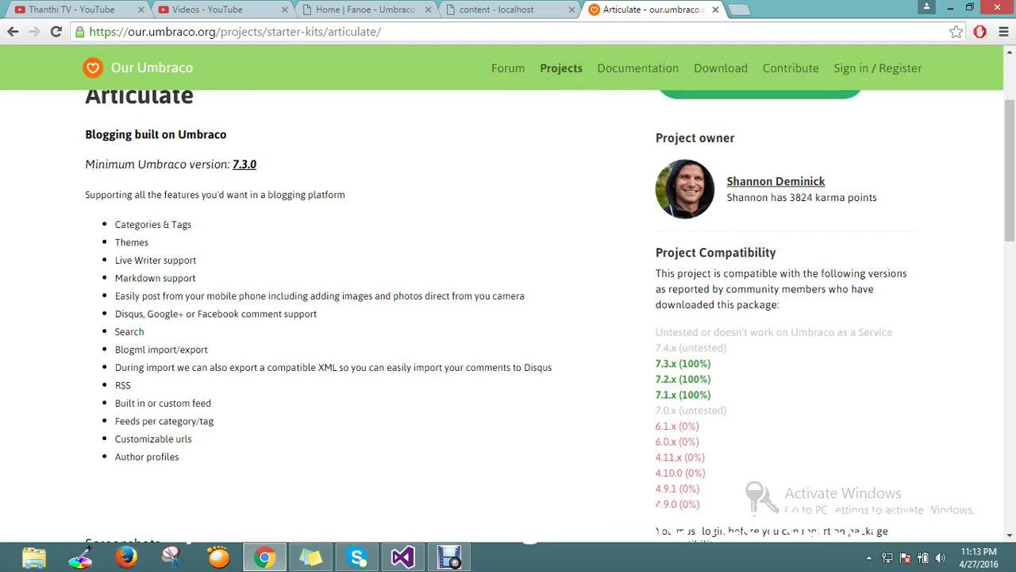
Step: Highlight the Categories & Tags, Themes, Live Writer, Markdown, mobile posting and comment features
left_click_drag(114, 223, 192, 224)
left_click(192, 223)
mouse_move(115, 242)
left_mouse_down()
mouse_move(149, 242)
mouse_move(133, 260)
mouse_move(197, 259)
left_mouse_up()
left_click(149, 242)
left_click(197, 259)
left_click_drag(114, 278, 197, 278)
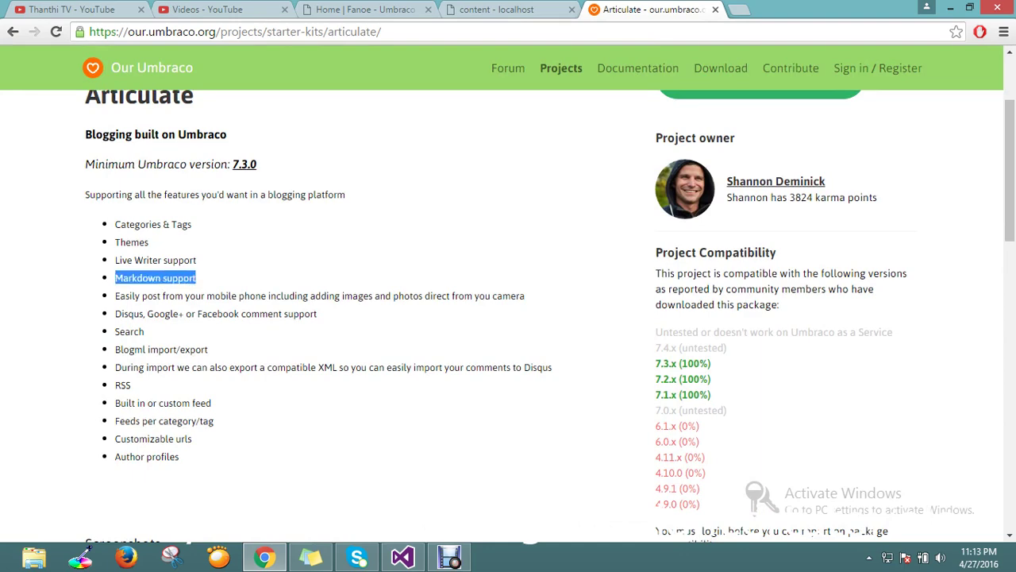
scroll(197, 278, "down", 1)
left_click(197, 278)
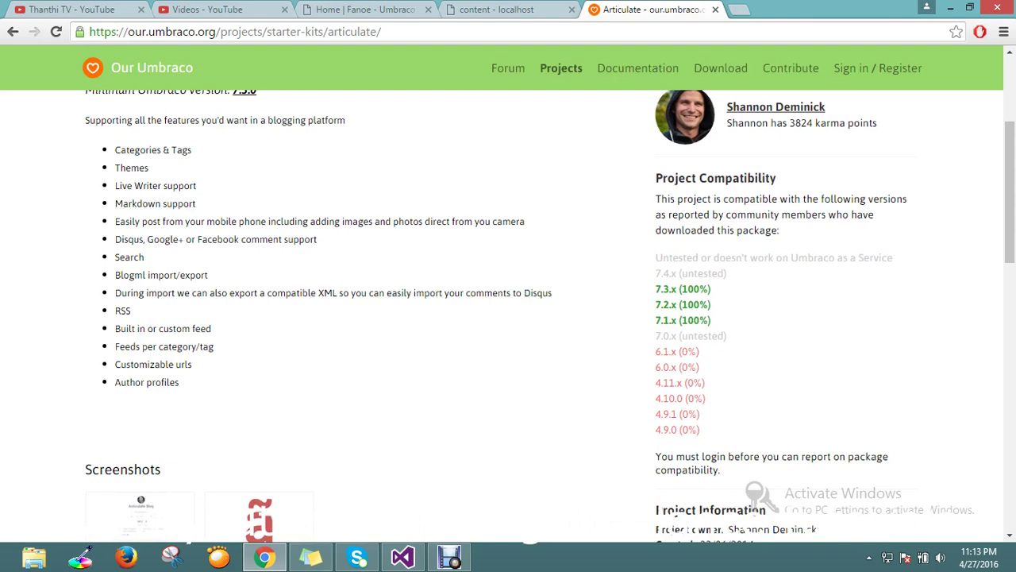
mouse_move(526, 222)
left_mouse_down()
mouse_move(115, 239)
mouse_move(526, 221)
left_mouse_up()
left_click(525, 221)
left_click_drag(115, 238, 185, 239)
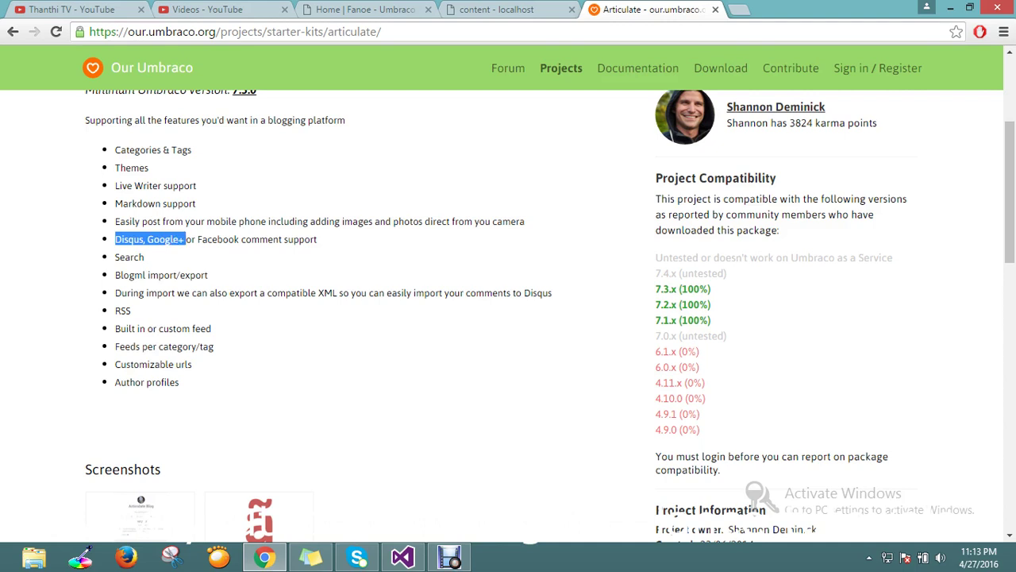
left_click(185, 239)
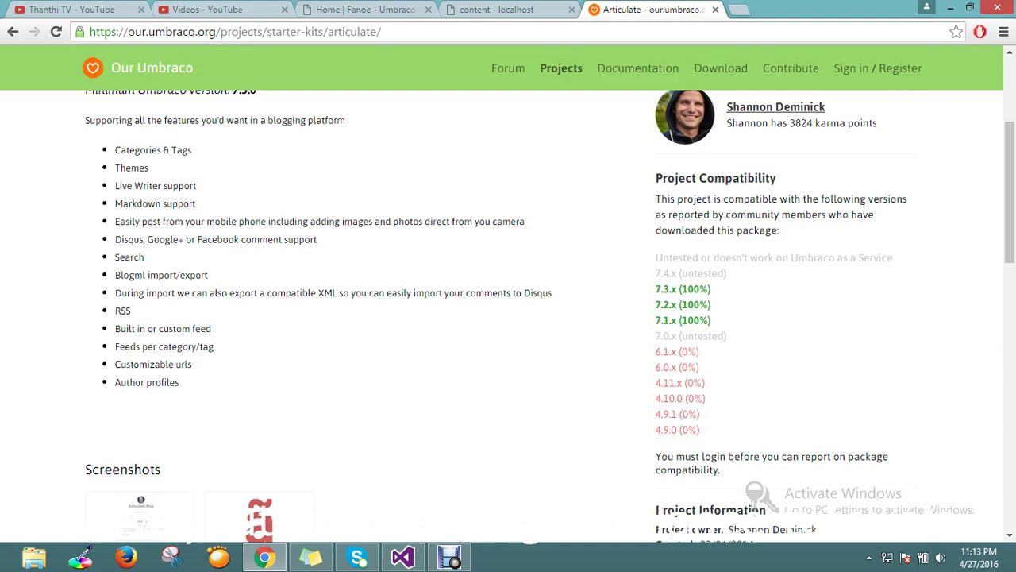
Step: Highlight the RSS and Author profiles features further down the list
scroll(508, 310, "down", 1)
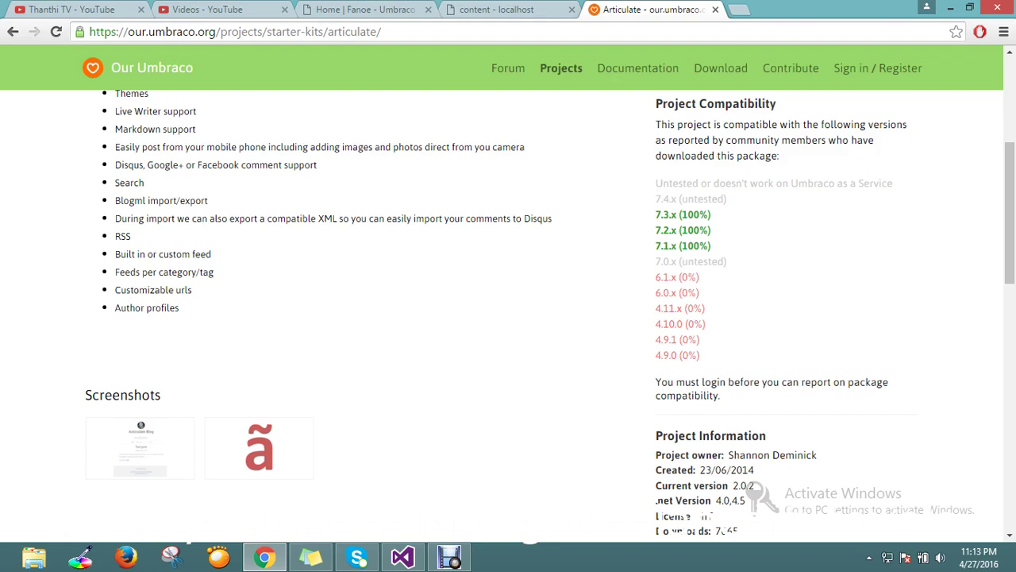
left_click_drag(115, 236, 131, 236)
left_click(123, 236)
scroll(508, 317, "down", 1)
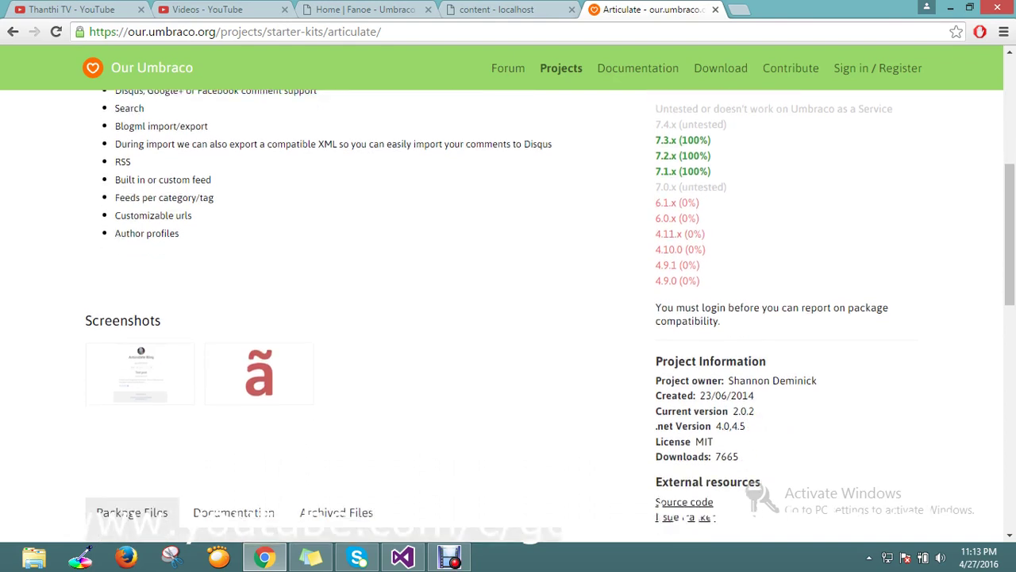
left_click_drag(115, 233, 178, 233)
left_click(179, 232)
scroll(508, 317, "up", 2)
scroll(508, 318, "down", 2)
scroll(508, 317, "up", 2)
Step: Move the Articulate project tab next to the Umbraco tabs and return to the backoffice
left_click(496, 10)
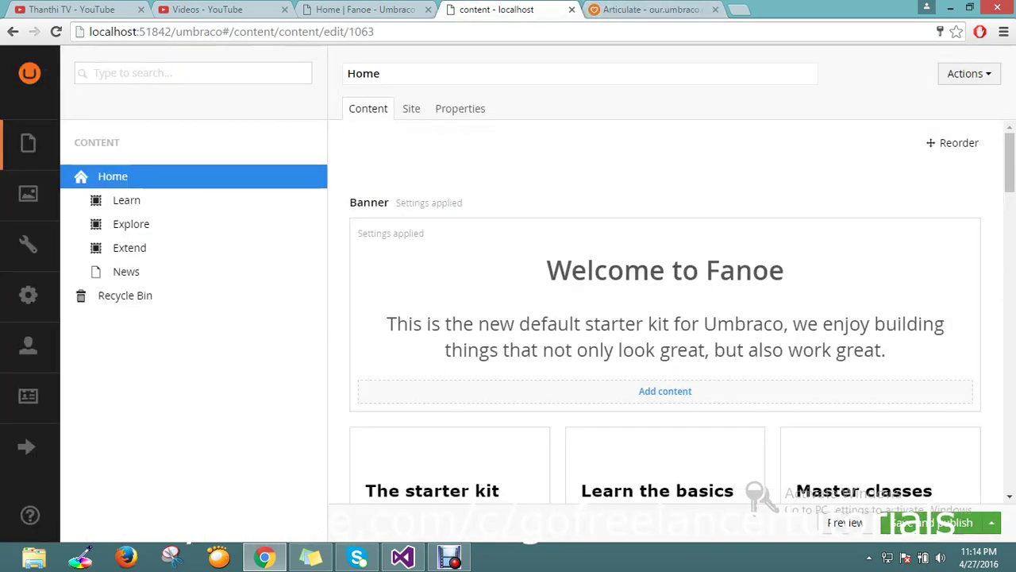
left_click(635, 10)
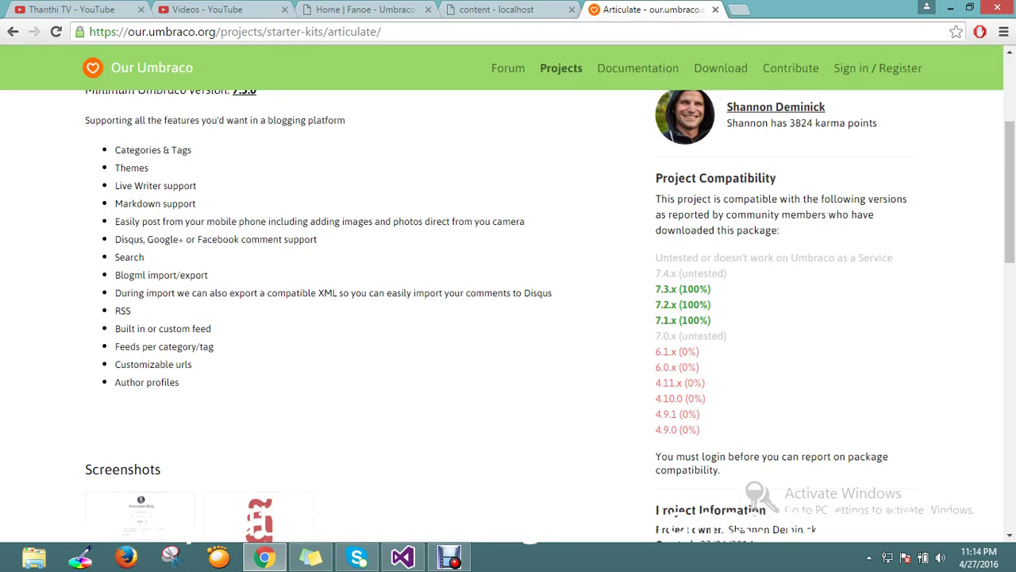
left_click_drag(642, 9, 366, 10)
key("ctrl+Tab")
key("ctrl+Tab")
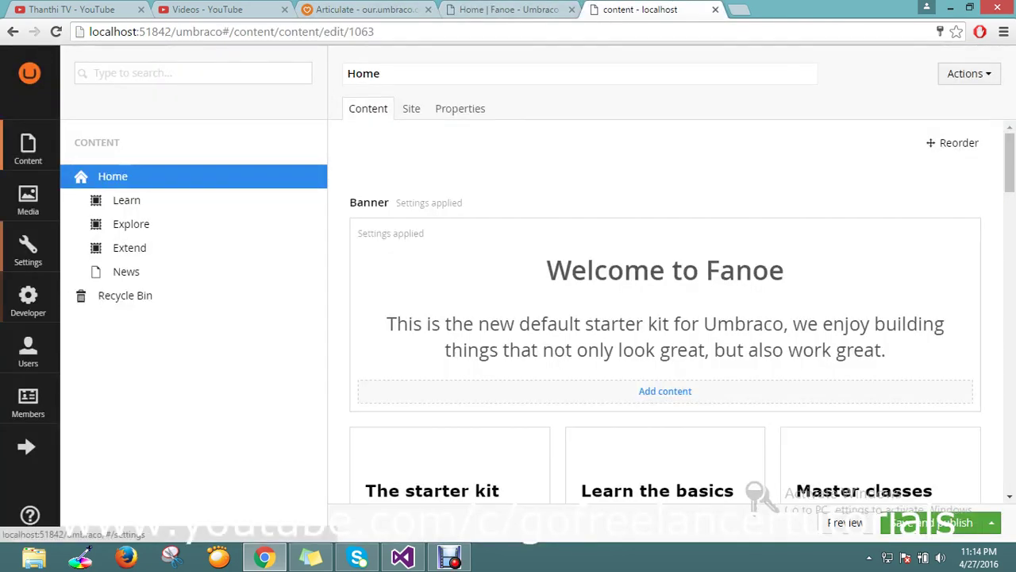
Step: Open Developer > Packages > Umbraco package Repository
left_click(28, 300)
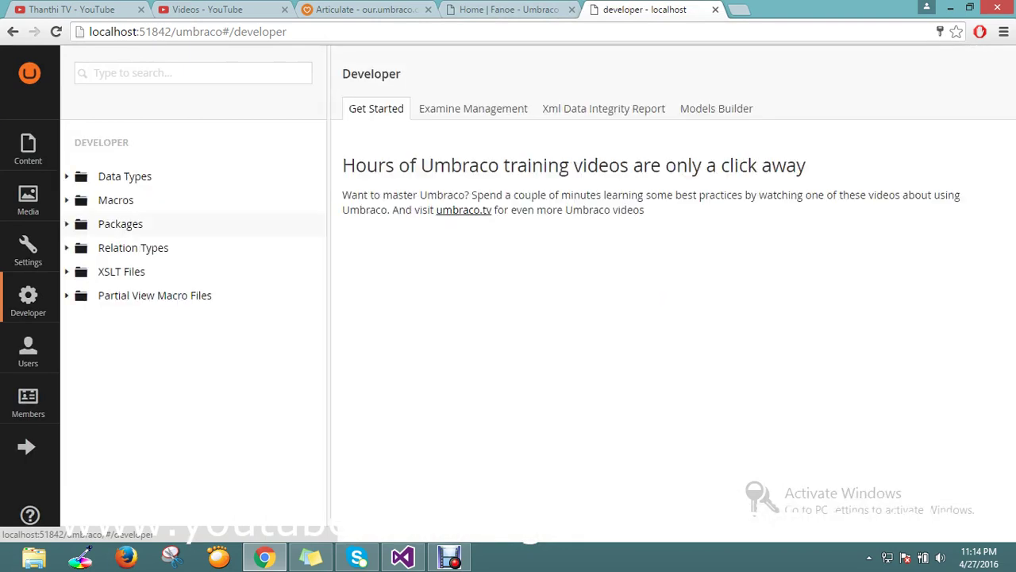
left_click(67, 224)
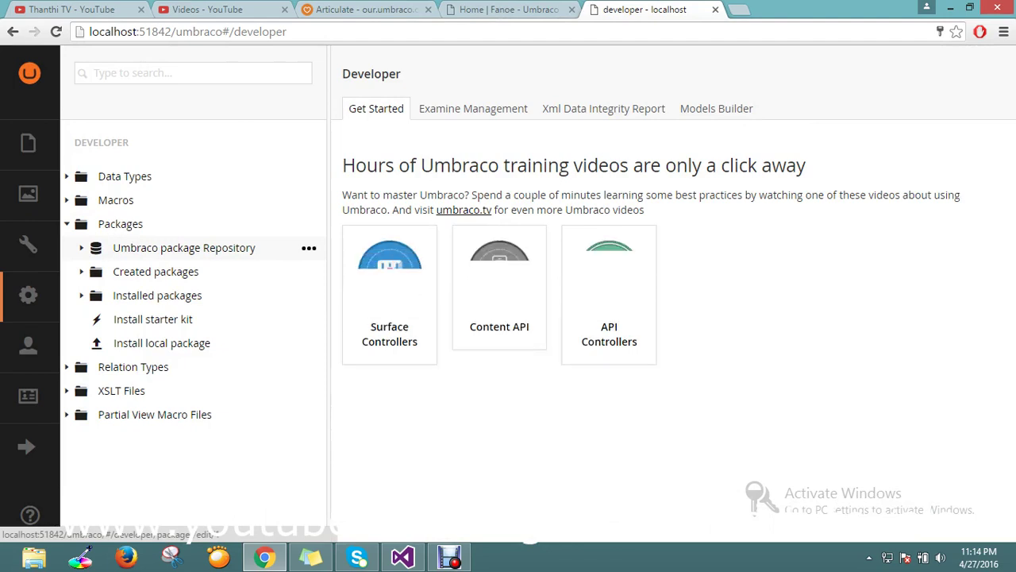
left_click(184, 248)
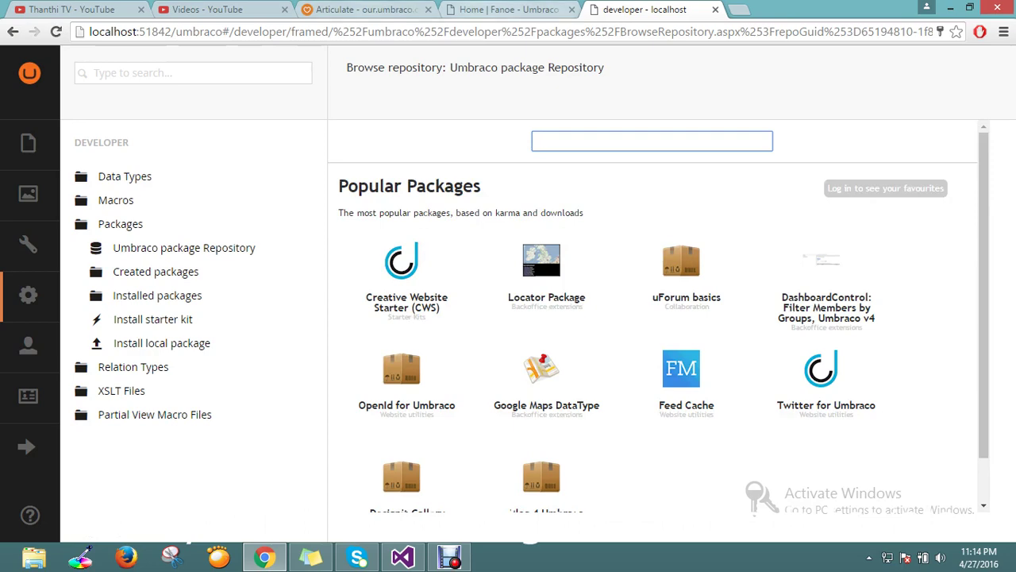
Step: Copy the package name 'Articulate' from the project page
left_click(373, 9)
scroll(508, 317, "up", 3)
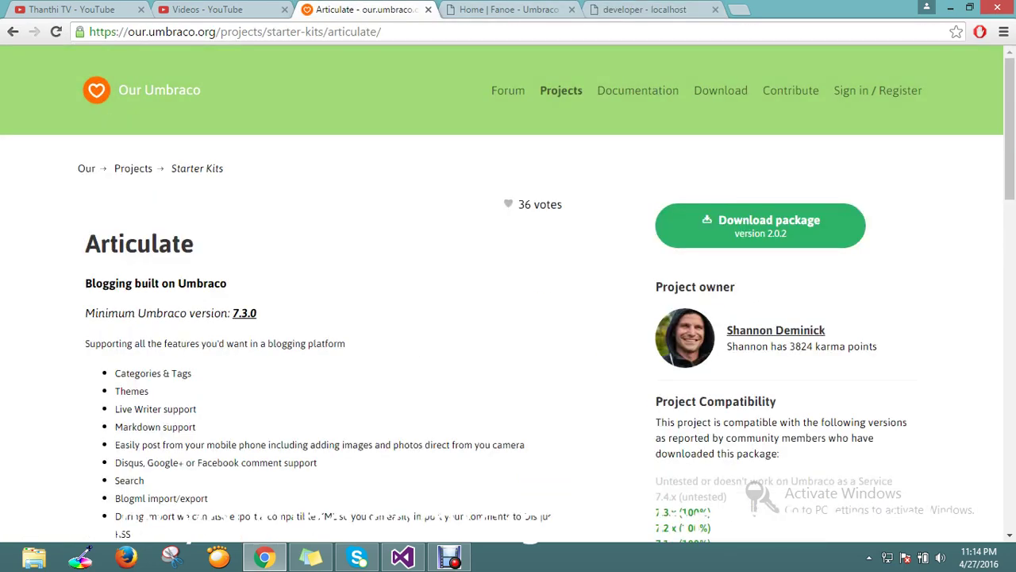
double_click(139, 243)
right_click(140, 252)
left_click(163, 263)
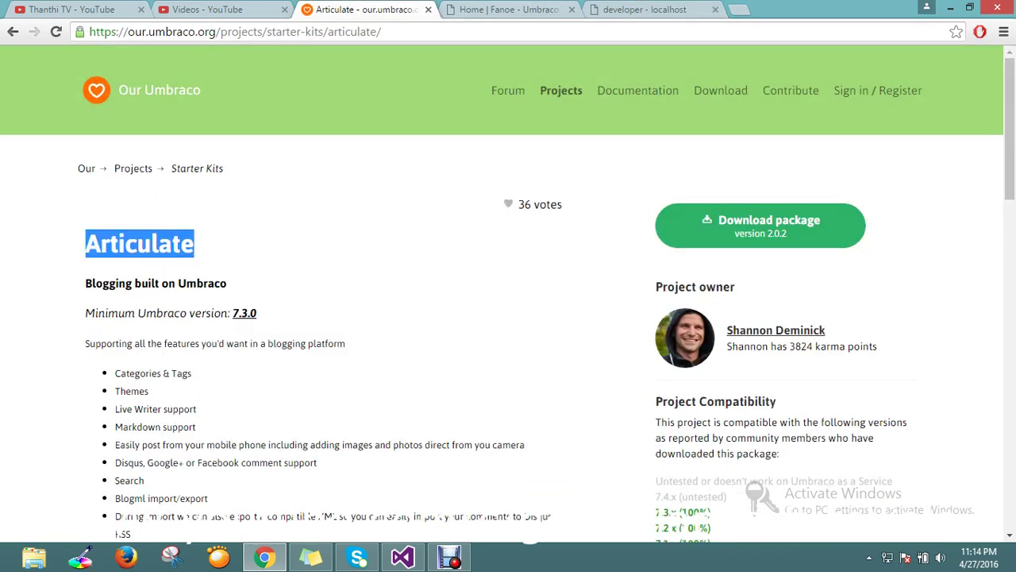
Step: Search the package repository for Articulate and open its details page
left_click(644, 9)
right_click(608, 140)
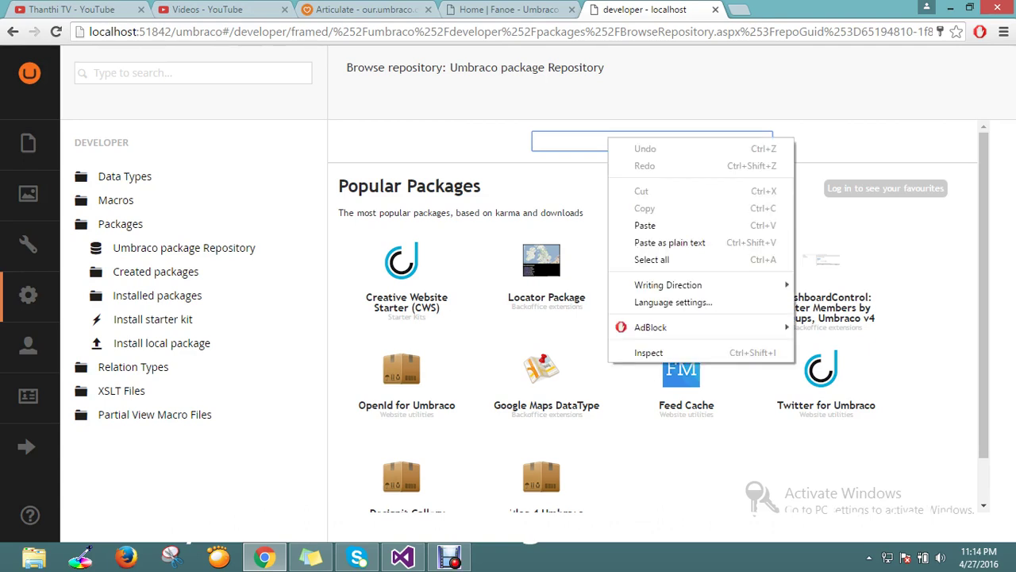
left_click(645, 225)
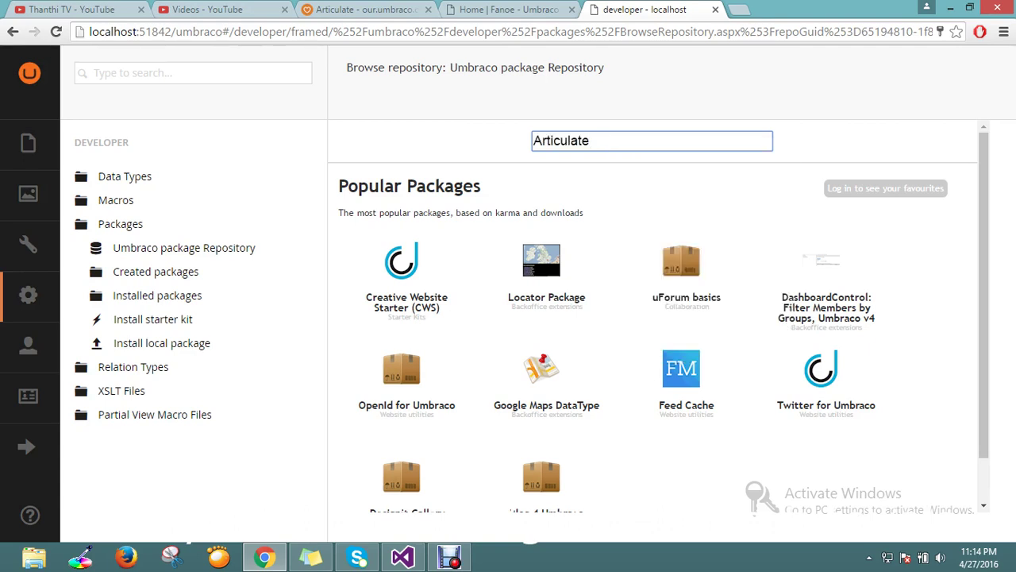
key("Return")
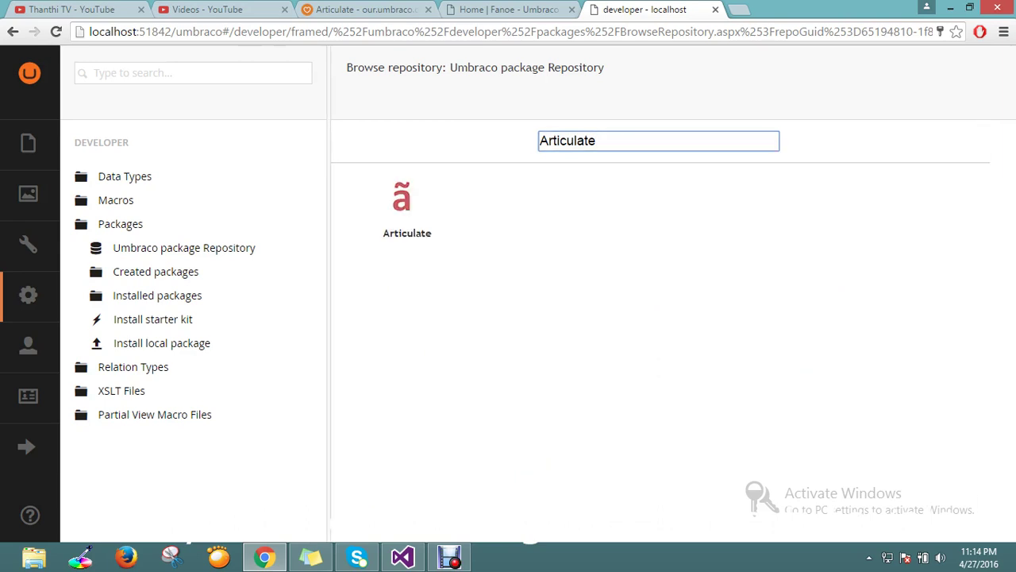
left_click(401, 199)
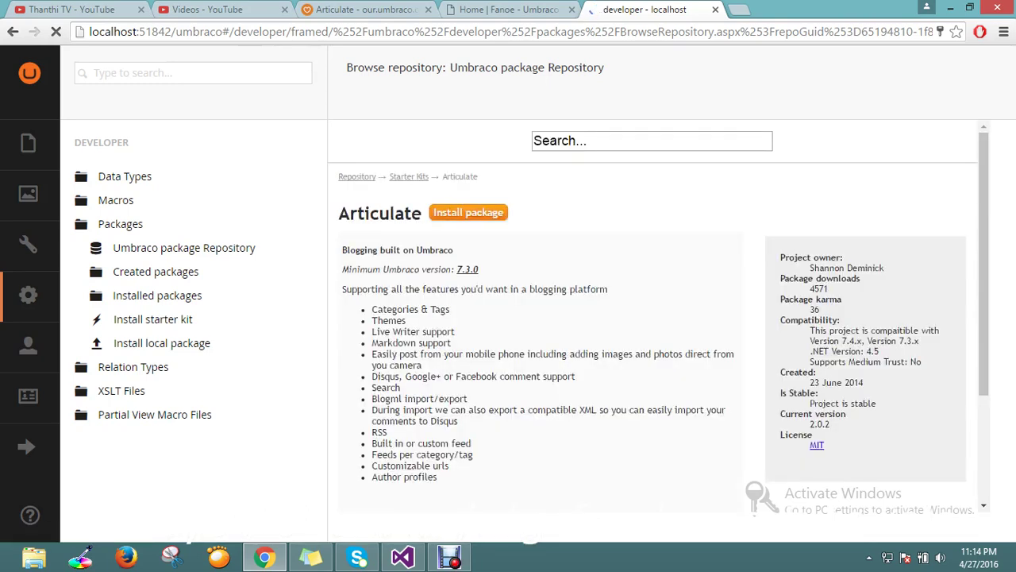
scroll(658, 306, "down", 2)
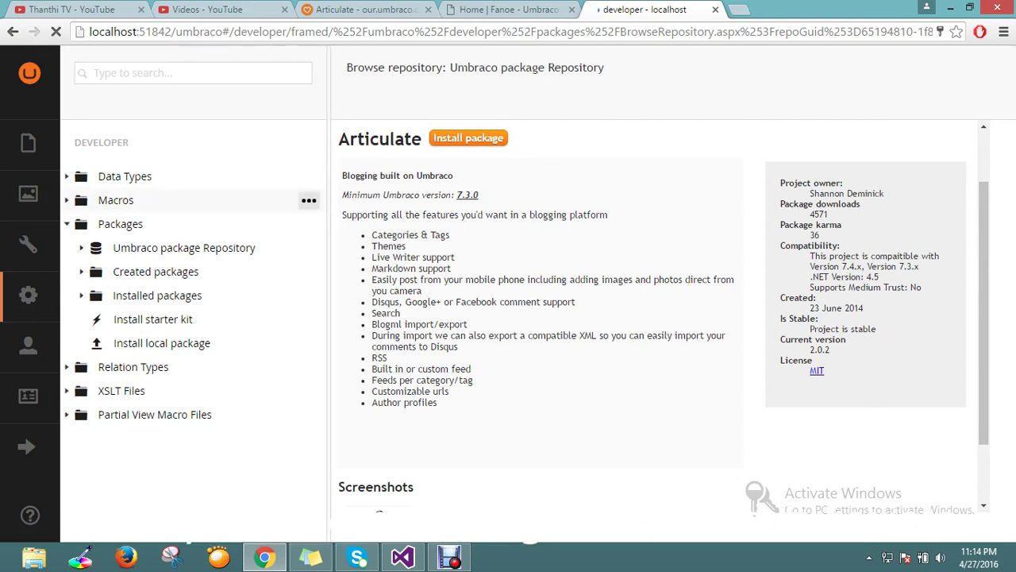
Step: Start installing Articulate, confirm with OK, and accept its license
left_click(468, 138)
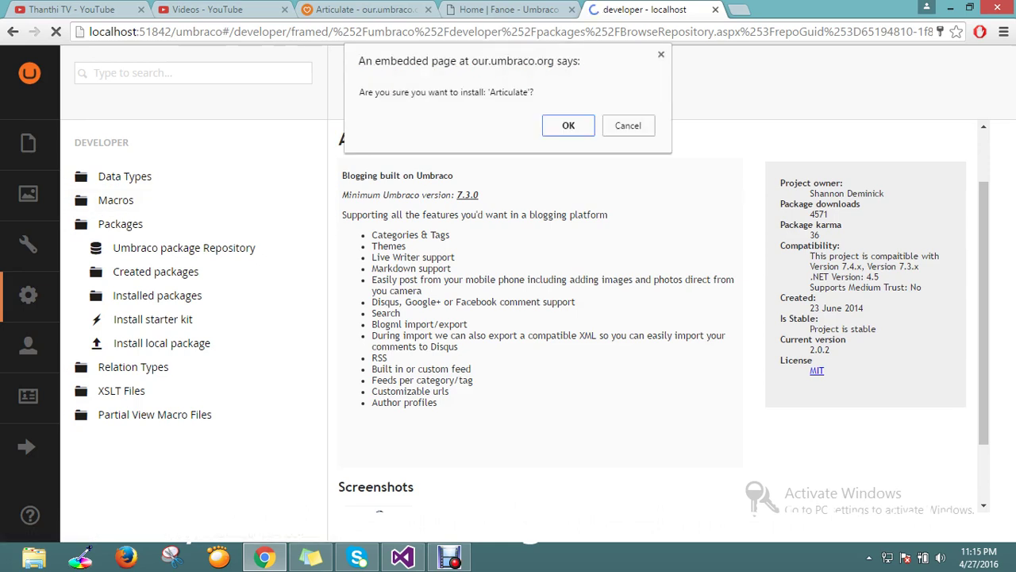
key("Return")
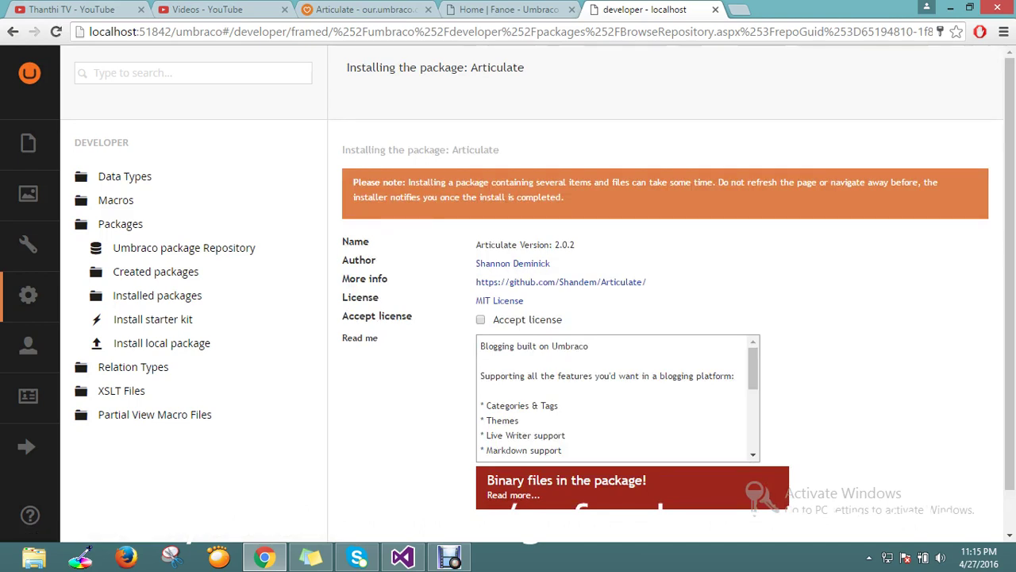
scroll(671, 296, "down", 1)
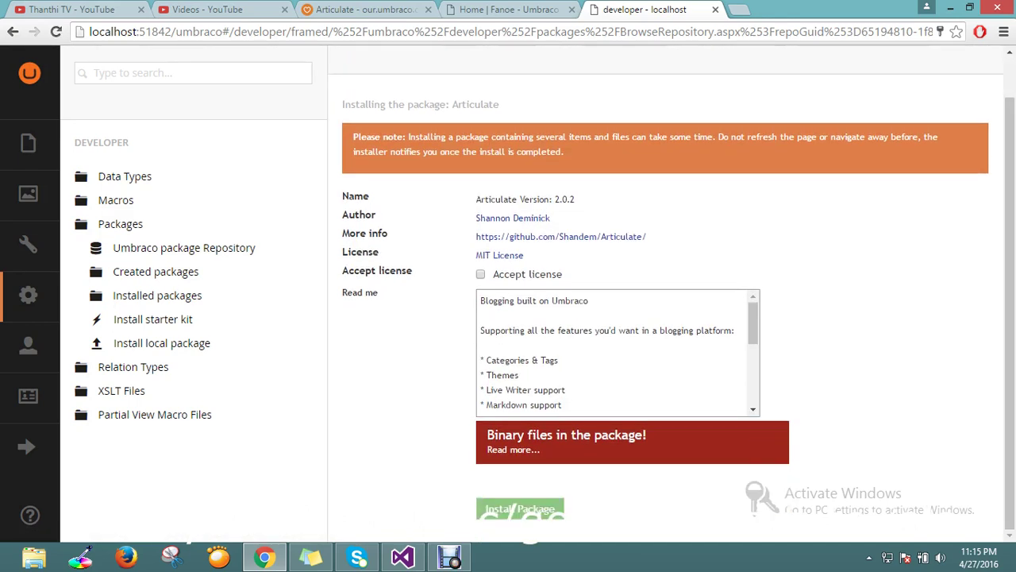
left_click(481, 274)
Step: Run the Articulate installation and scroll through the page that loads afterwards
left_click(520, 508)
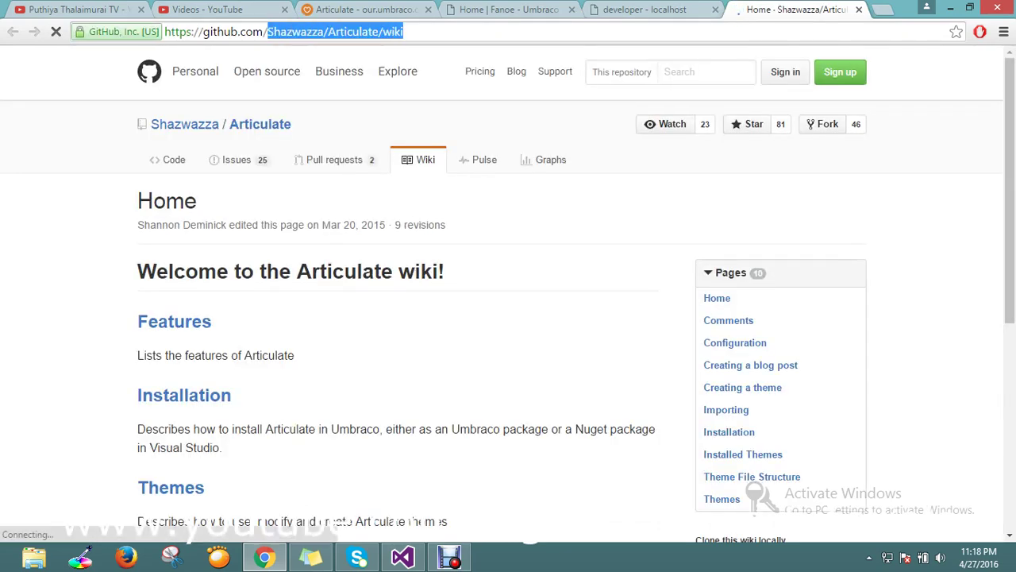
scroll(508, 286, "down", 1)
scroll(508, 285, "down", 1)
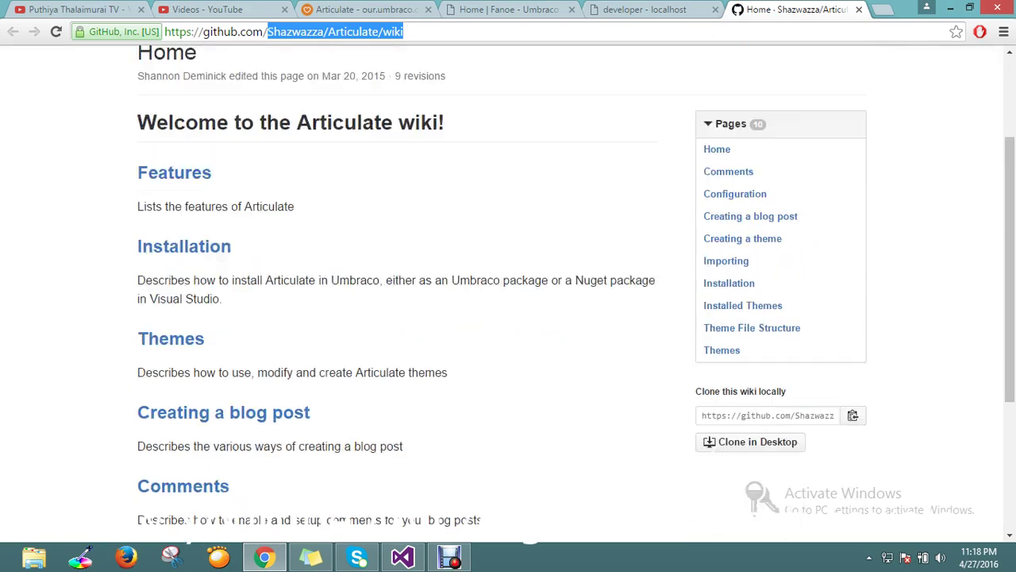
scroll(508, 286, "down", 1)
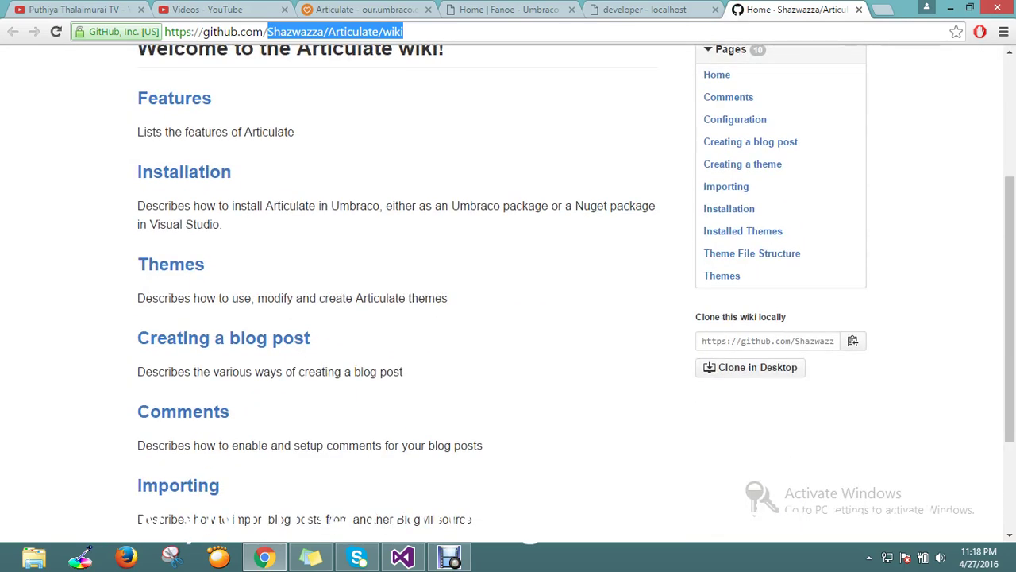
Step: Return to the Umbraco back office, expand the Blog content node and open Archive
key("ctrl+shift+Tab")
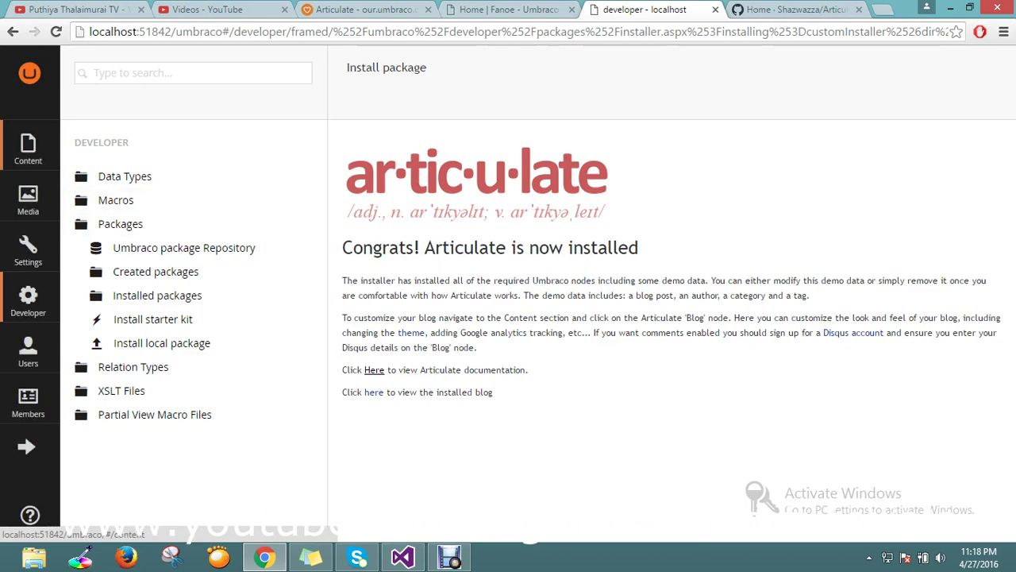
left_click(28, 147)
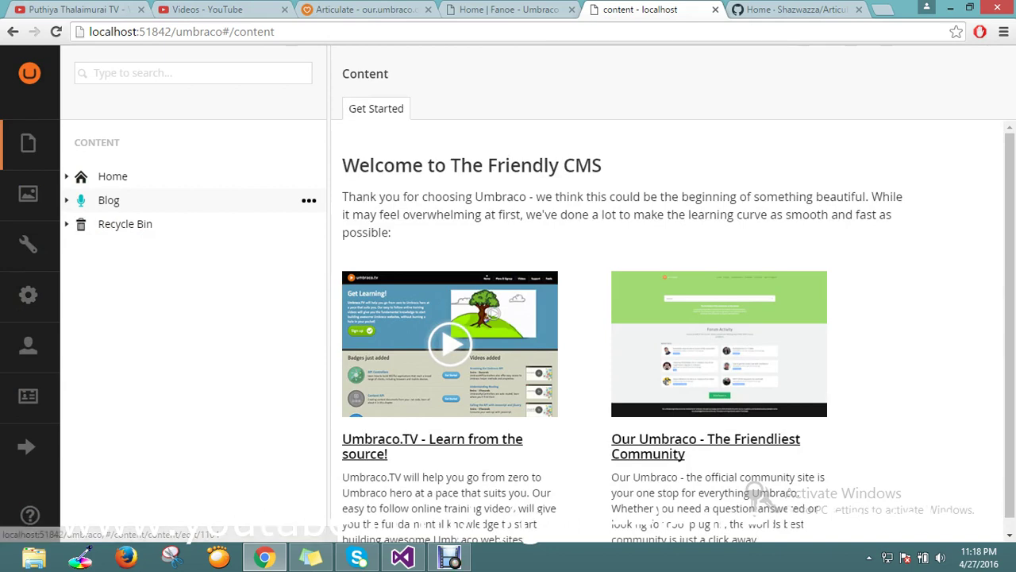
left_click(67, 200)
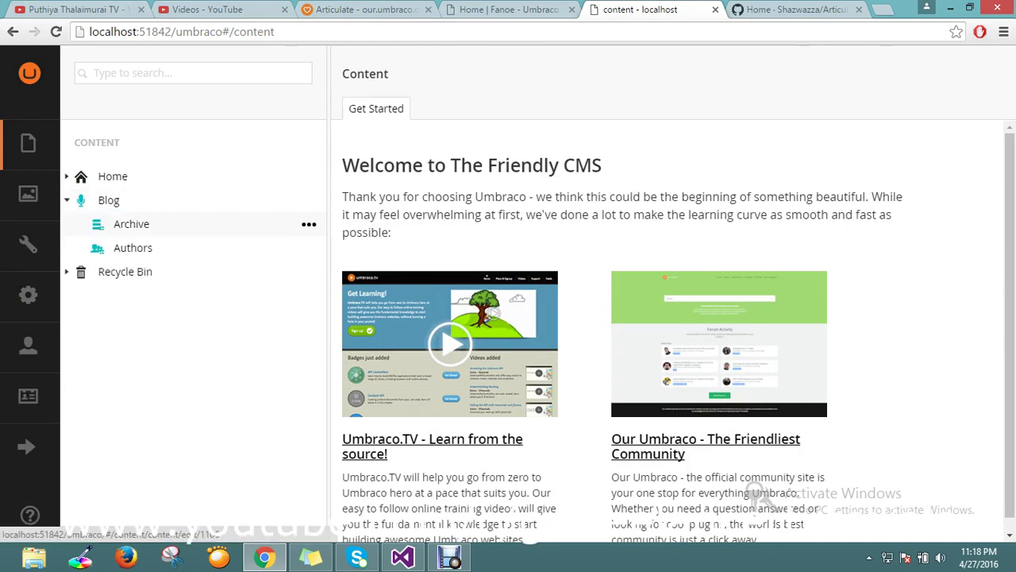
left_click(131, 223)
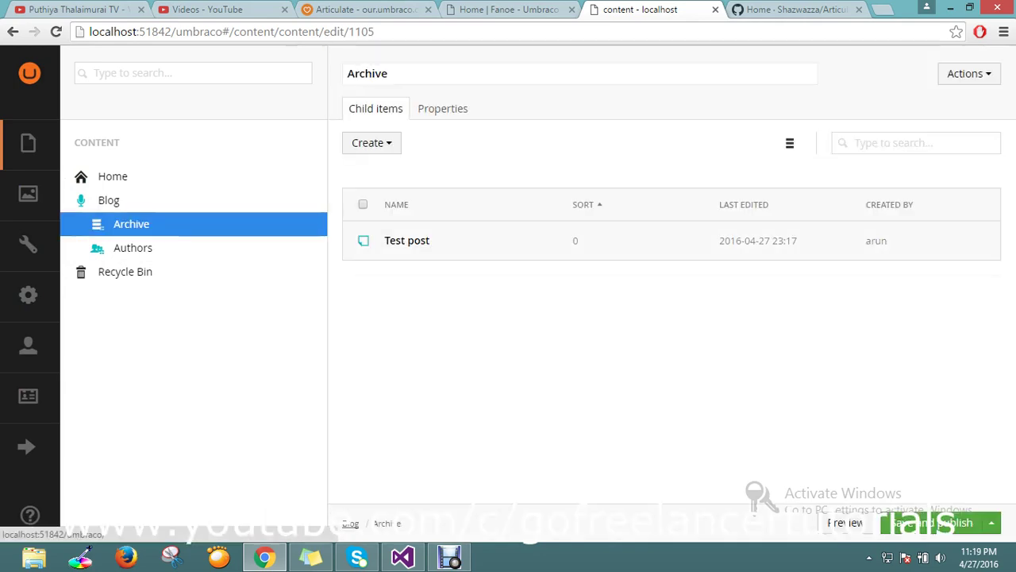
Step: Open the Blog node's Properties to find its /blog/ page link
left_click(109, 200)
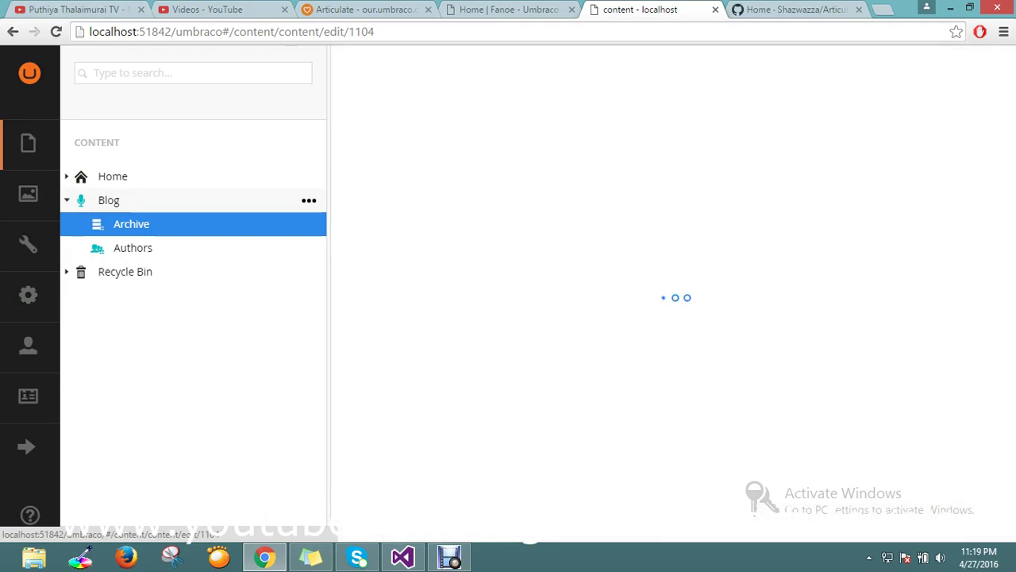
left_click(629, 108)
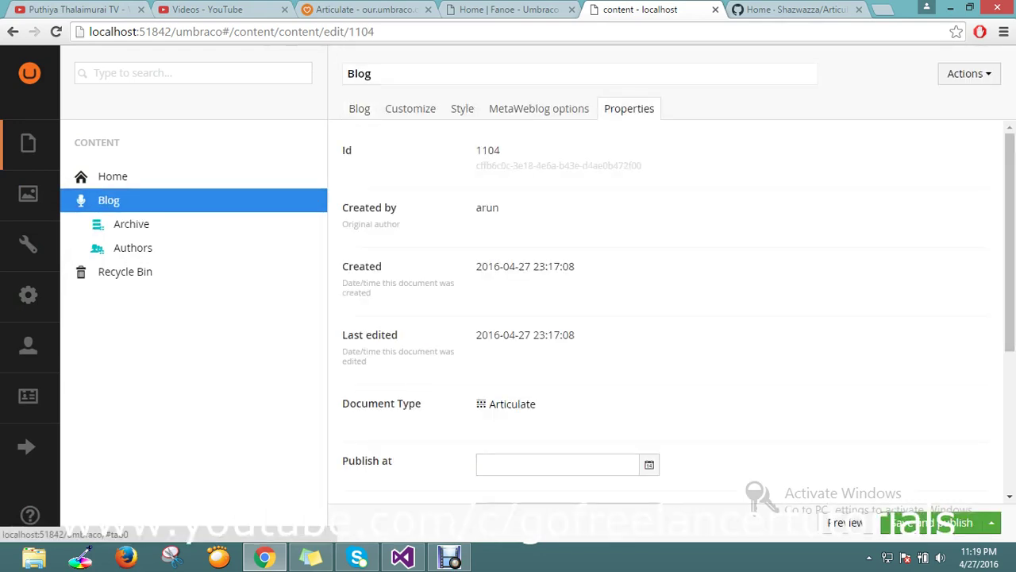
scroll(666, 317, "down", 1)
scroll(667, 317, "down", 2)
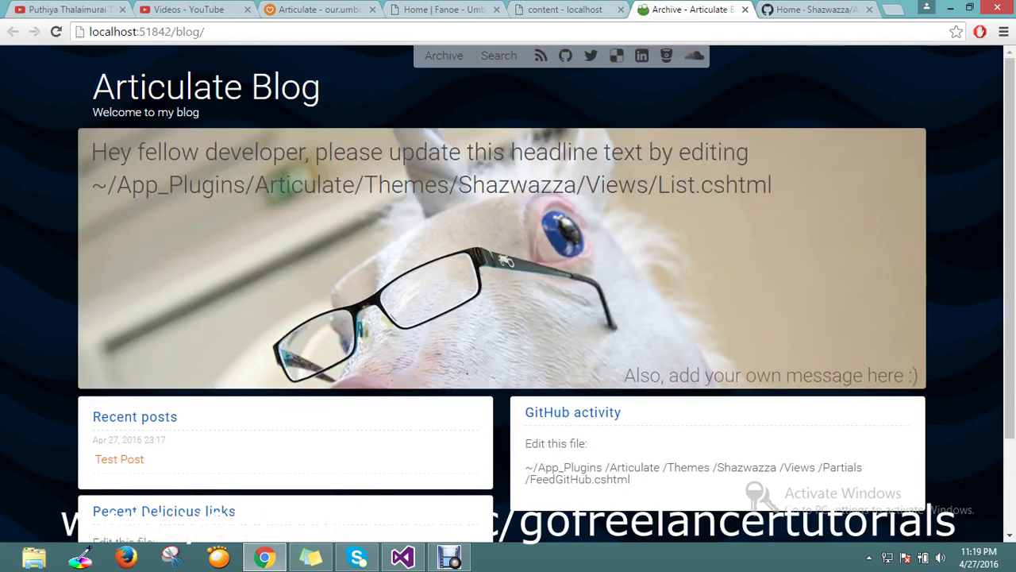
Step: Open the Test Post from the Articulate Blog's Recent posts
scroll(508, 294, "down", 2)
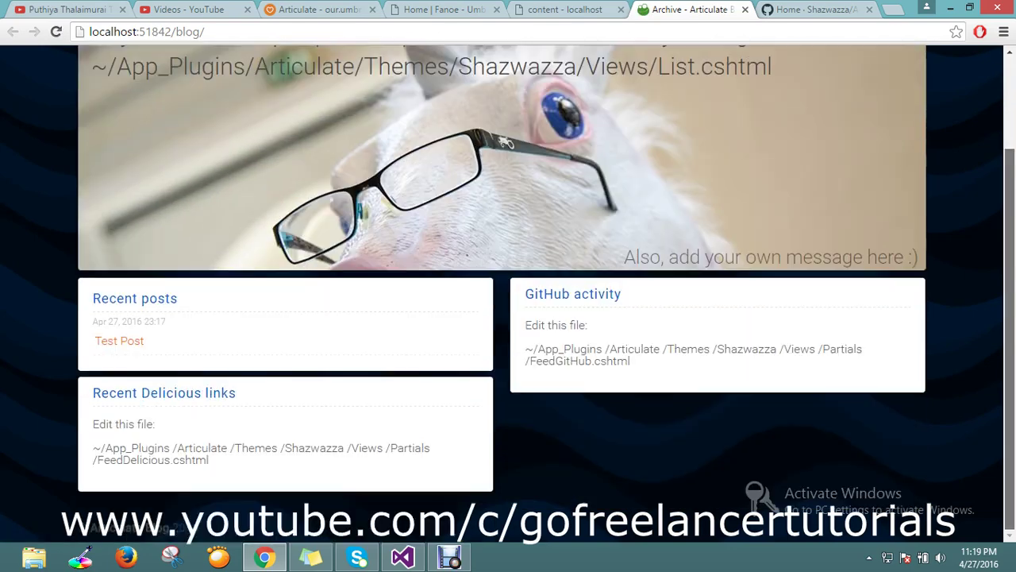
scroll(508, 293, "up", 2)
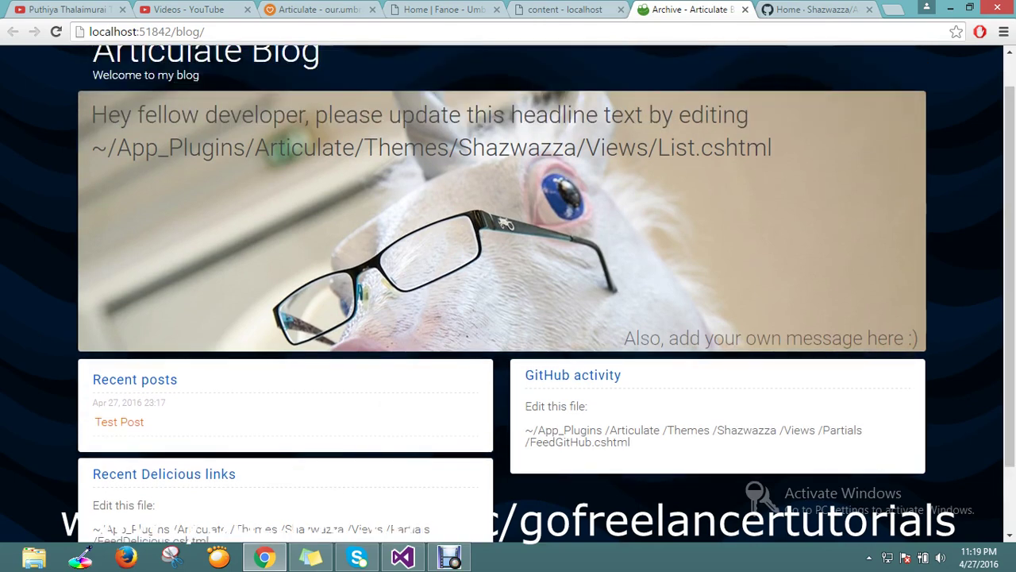
scroll(508, 294, "up", 1)
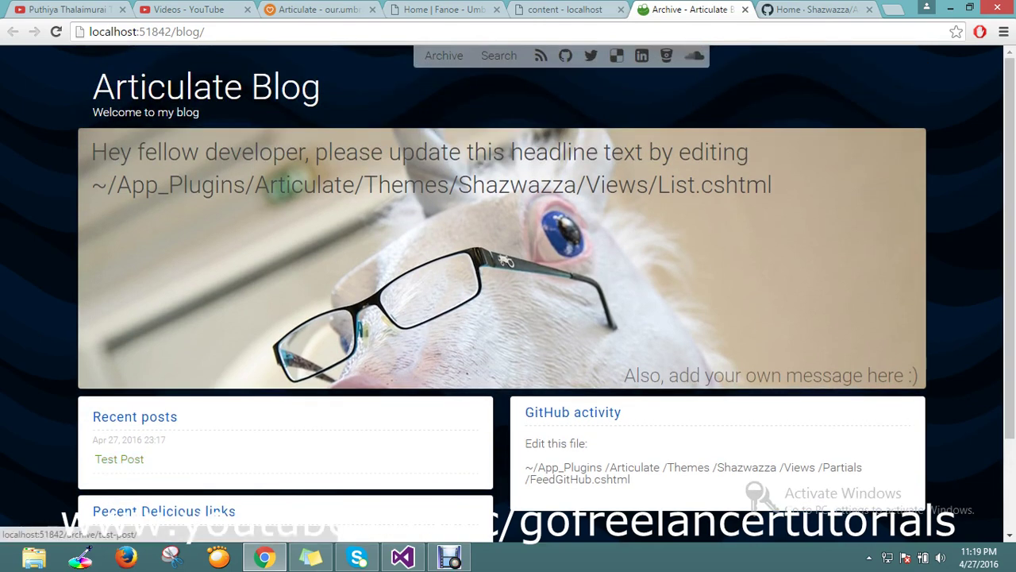
left_click(119, 458)
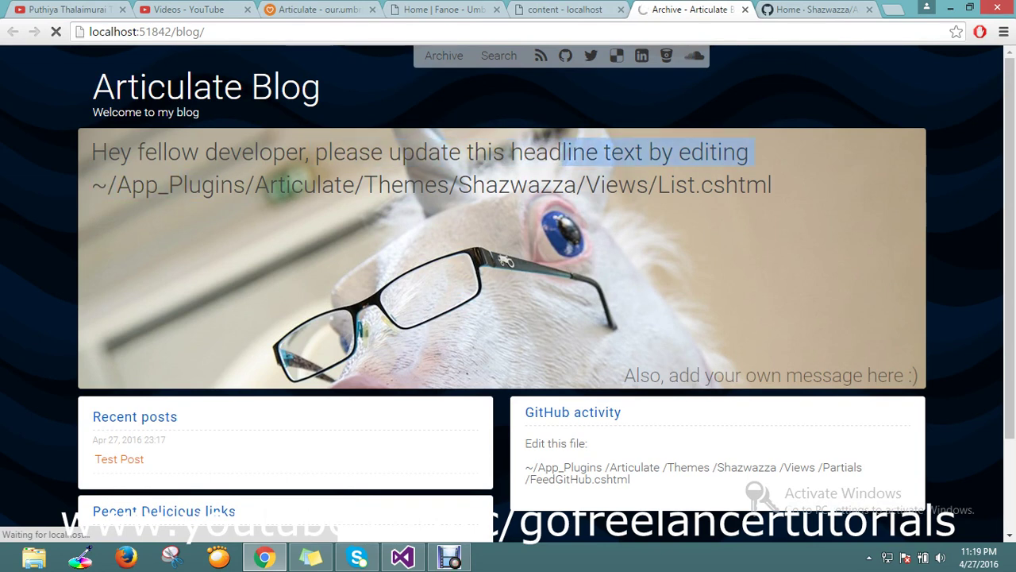
Step: Read through the Test post, highlighting the List.cshtml headline placeholder text
left_click_drag(92, 184, 771, 184)
scroll(508, 285, "down", 1)
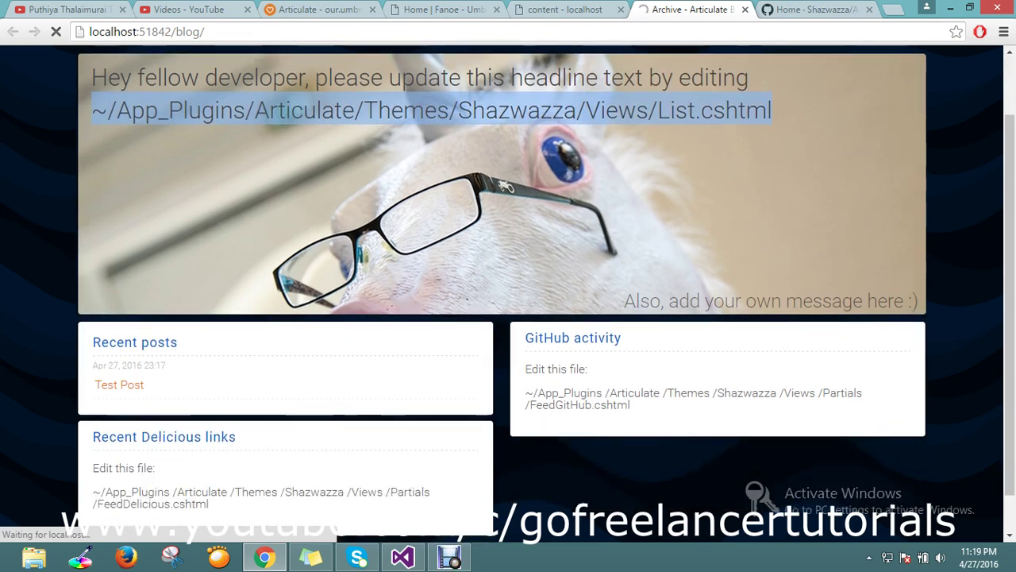
left_click_drag(624, 301, 904, 301)
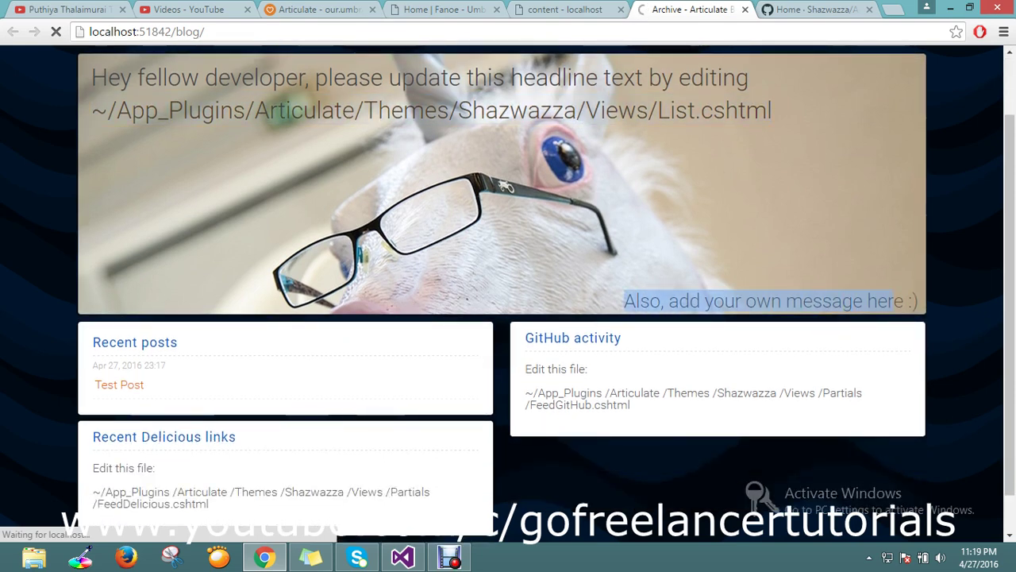
scroll(903, 301, "down", 1)
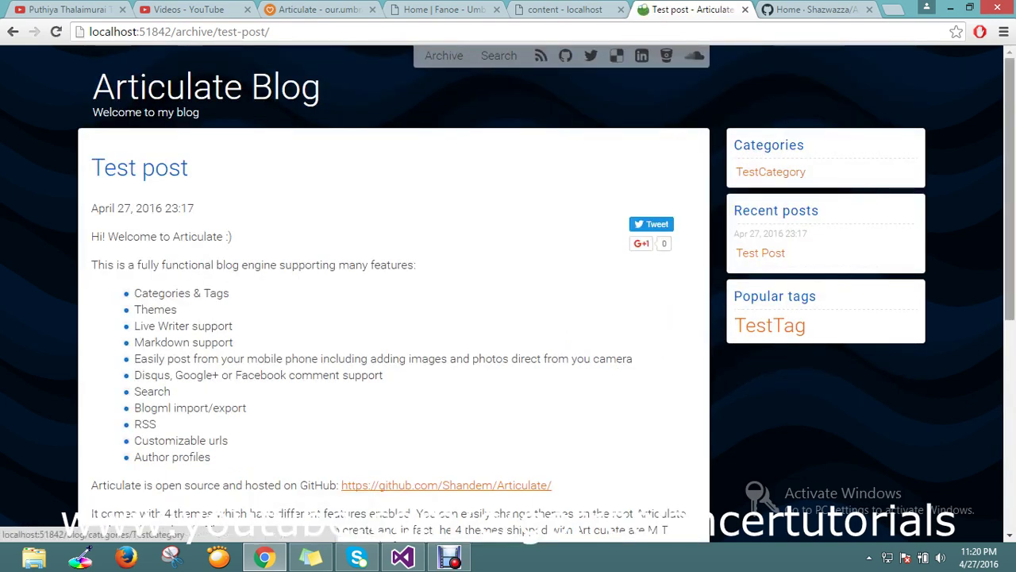
scroll(508, 293, "down", 1)
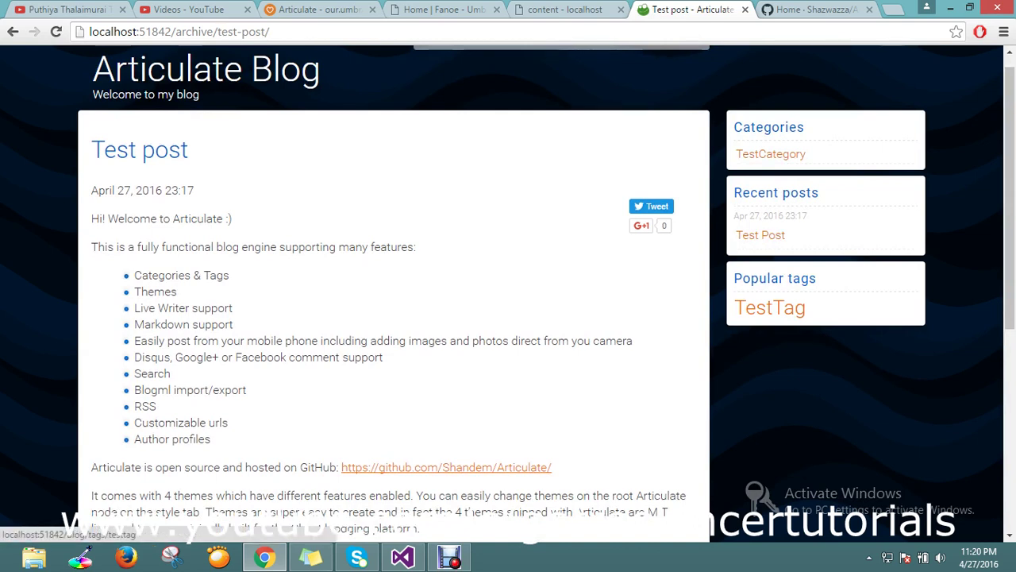
scroll(769, 238, "down", 1)
scroll(769, 232, "down", 1)
scroll(770, 233, "down", 2)
scroll(769, 233, "down", 1)
scroll(769, 233, "up", 5)
Step: Open the Test post from the Archive list in the back office
left_click(563, 9)
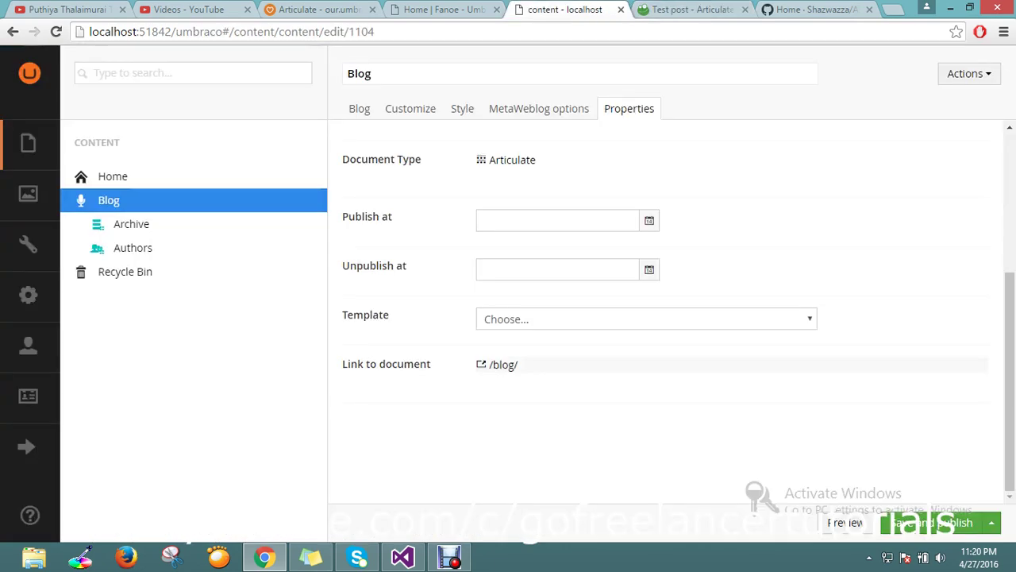
left_click(135, 224)
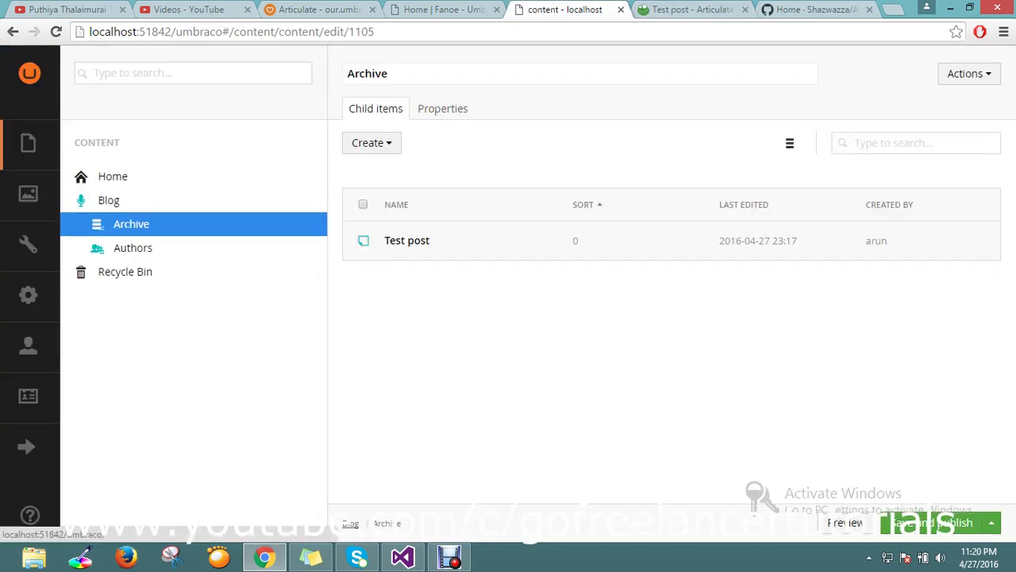
left_click(407, 240)
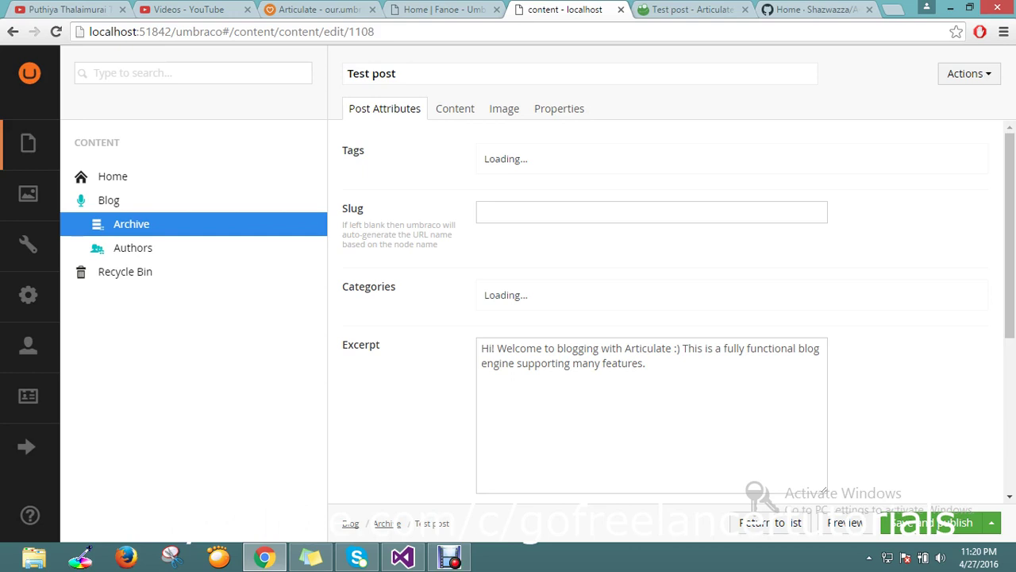
Step: Review the post's TestTag and TestCategory attributes and its Content tab excerpt
scroll(674, 317, "down", 1)
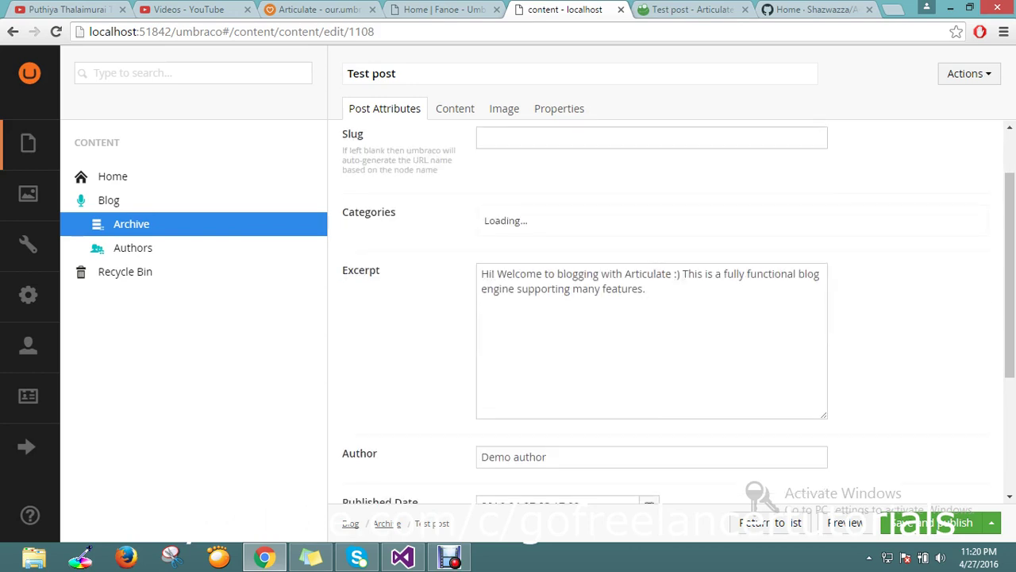
scroll(674, 317, "down", 2)
scroll(667, 317, "down", 1)
scroll(667, 318, "up", 2)
scroll(667, 317, "up", 2)
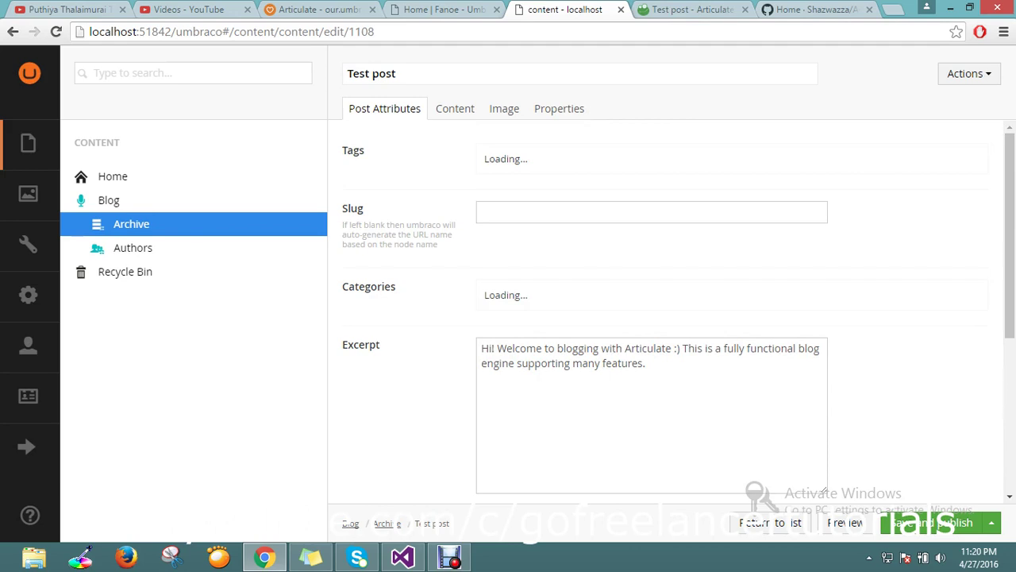
left_click(455, 108)
left_click(384, 108)
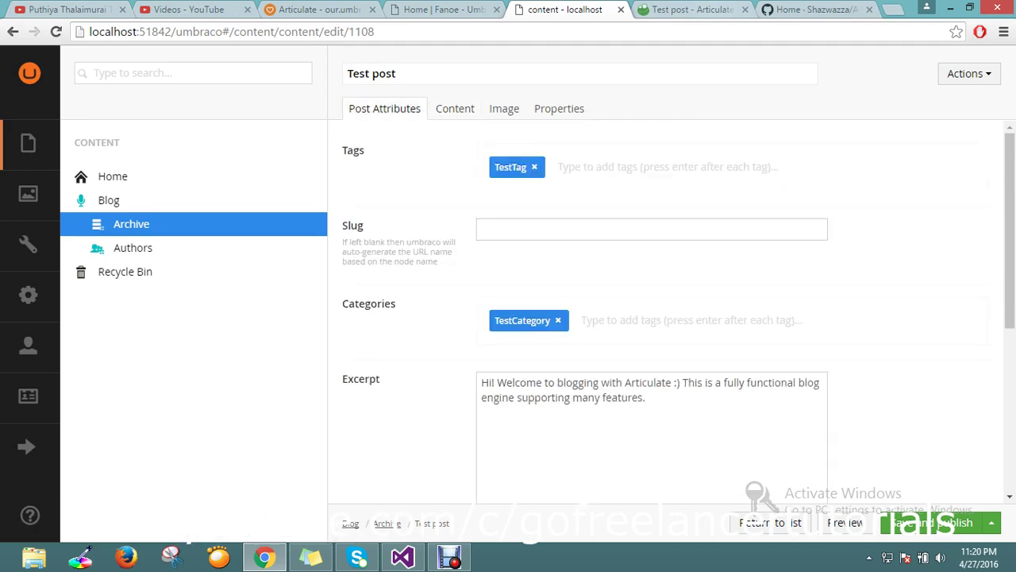
Step: Add the tag 'dummmy' to the Test post and save and publish it
left_click(675, 10)
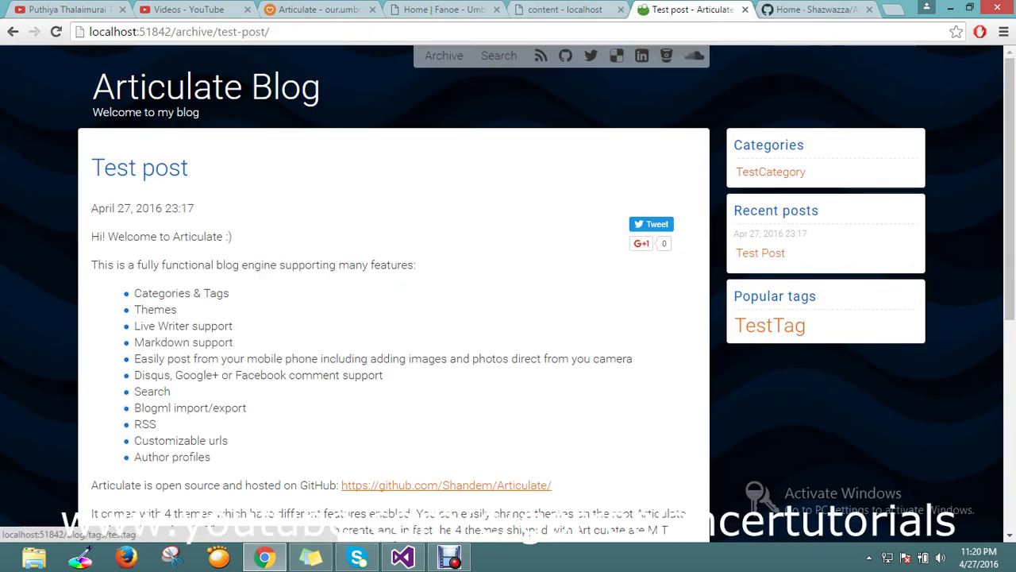
key("ctrl+shift+Tab")
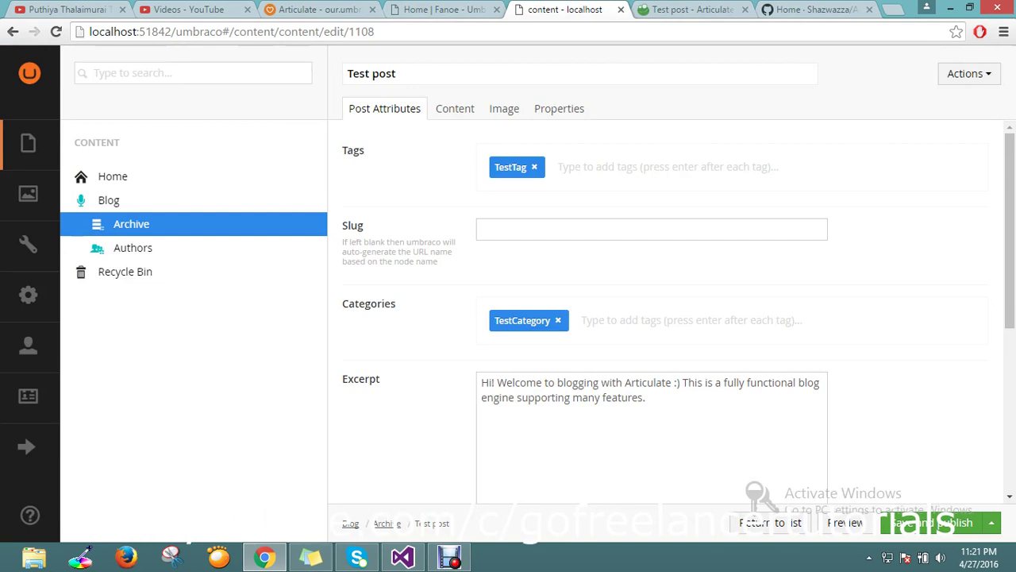
type("dummm")
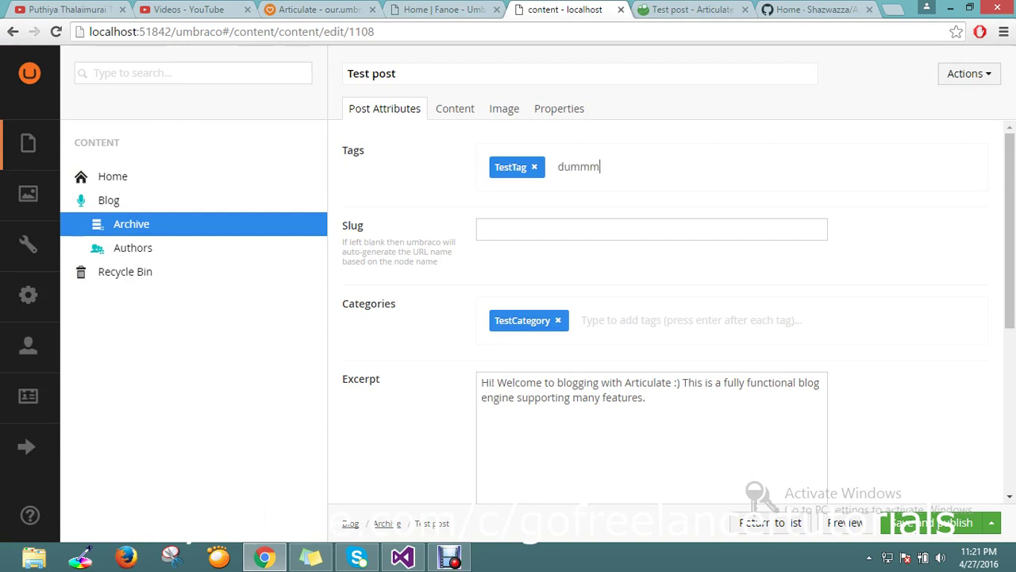
type("y")
key("Tab")
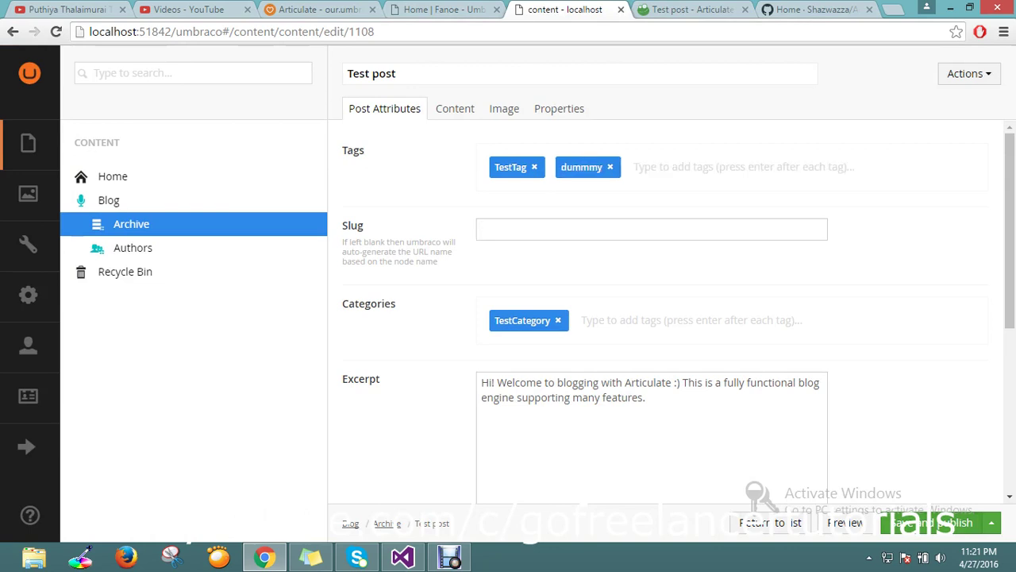
key("ctrl+s")
Step: Reload the live Test post page to see the Dummmy tag listed
left_click(691, 10)
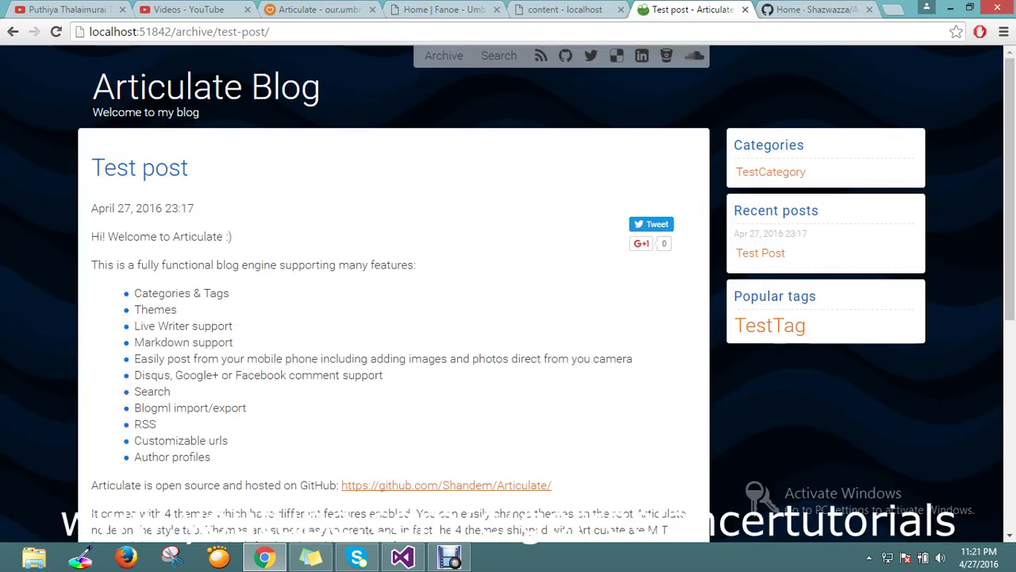
key("ctrl+l")
key("Return")
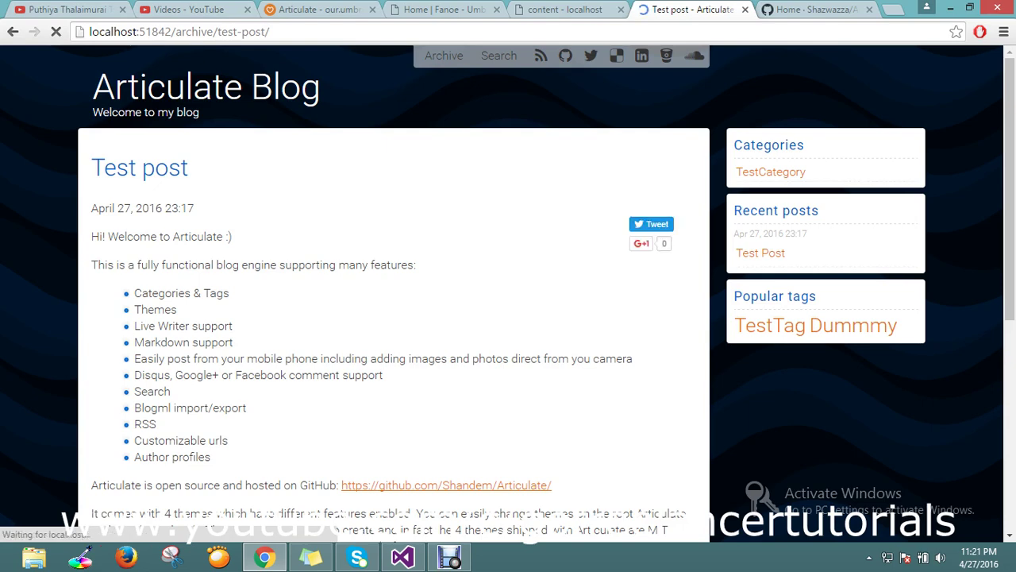
Step: Scroll through the Test post's Markdown body content
key("ctrl+shift+Tab")
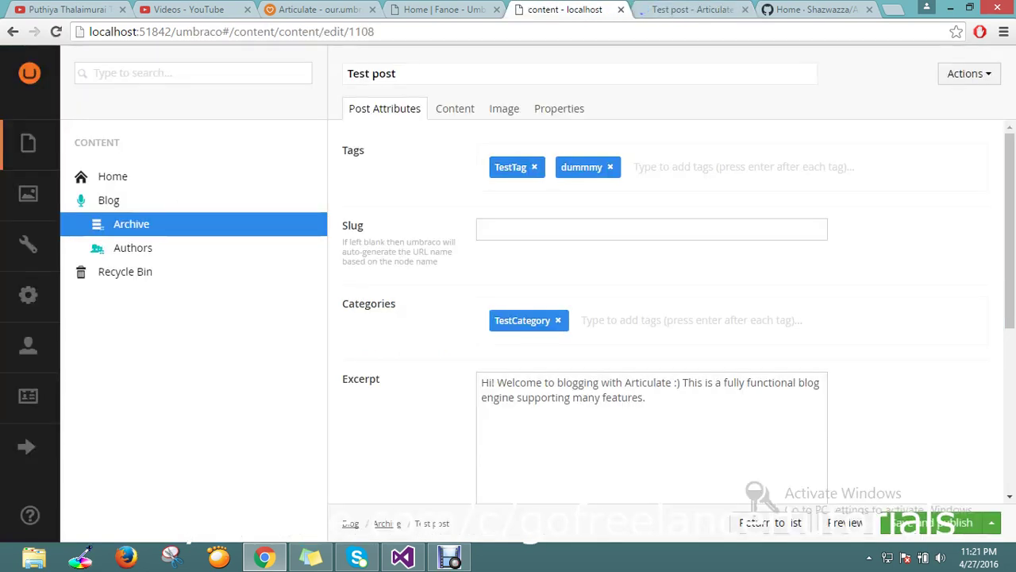
left_click(455, 108)
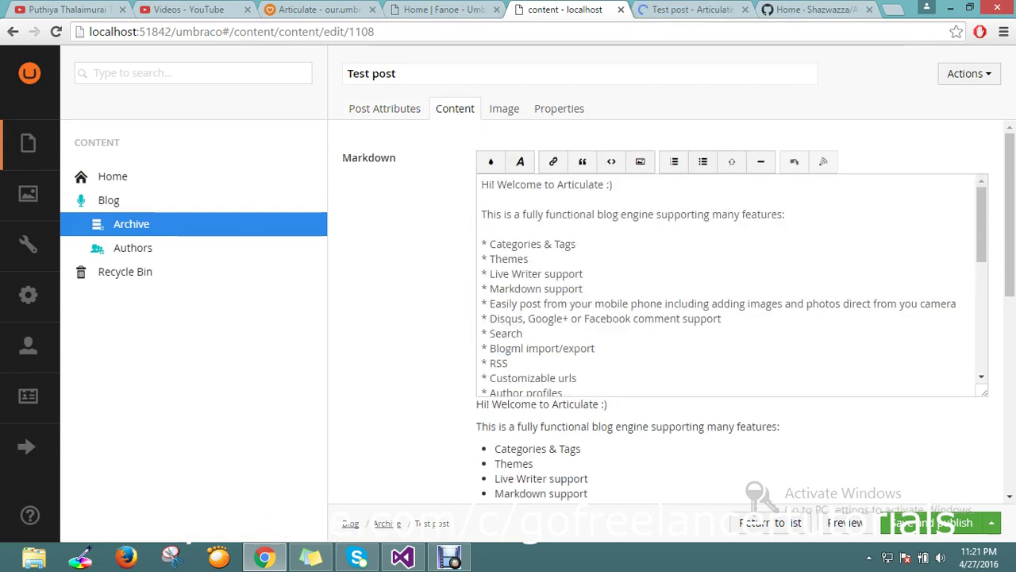
scroll(731, 286, "down", 3)
scroll(730, 286, "down", 2)
scroll(730, 286, "down", 3)
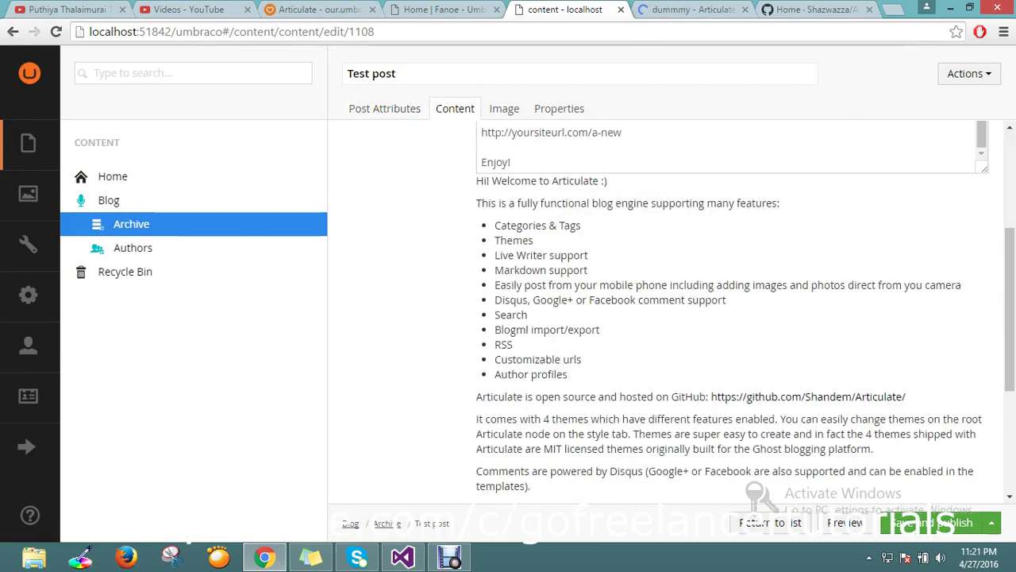
scroll(731, 318, "down", 2)
scroll(730, 318, "up", 6)
scroll(730, 318, "up", 1)
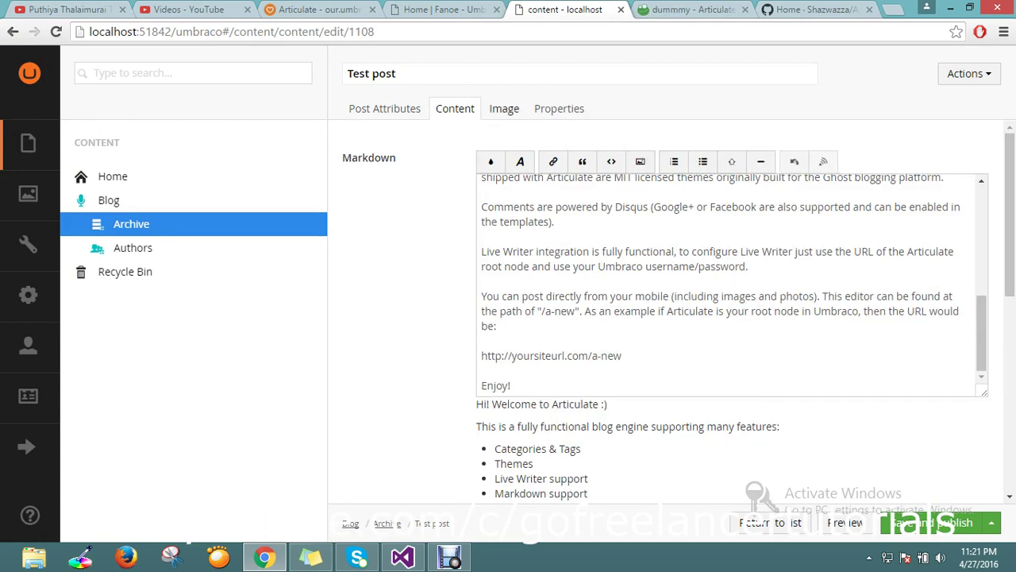
Step: Check the Image tab, then the Properties showing Articulate Markdown type and /archive/test-post/ link
left_click(504, 108)
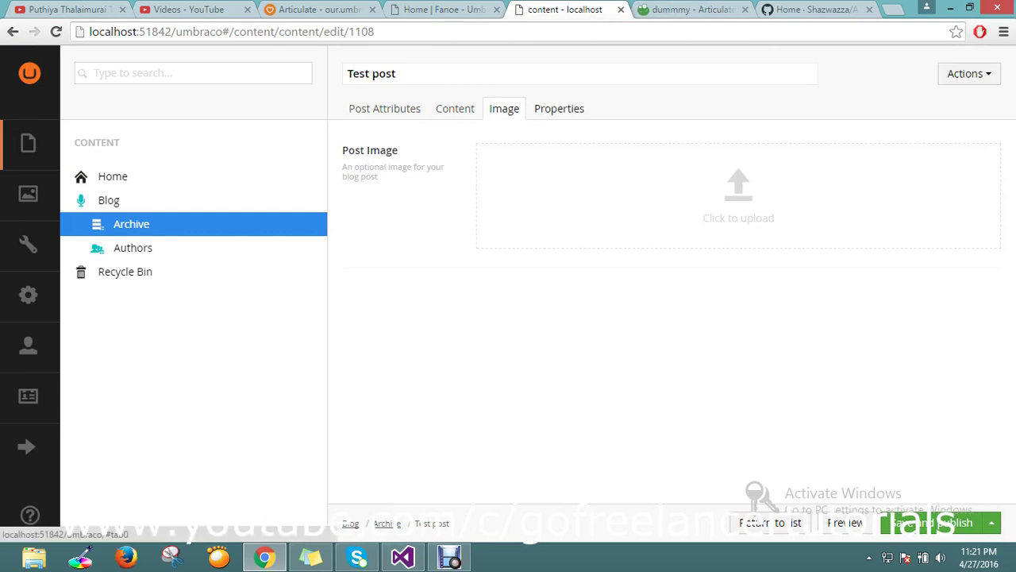
key("ctrl+Tab")
key("ctrl+shift+Tab")
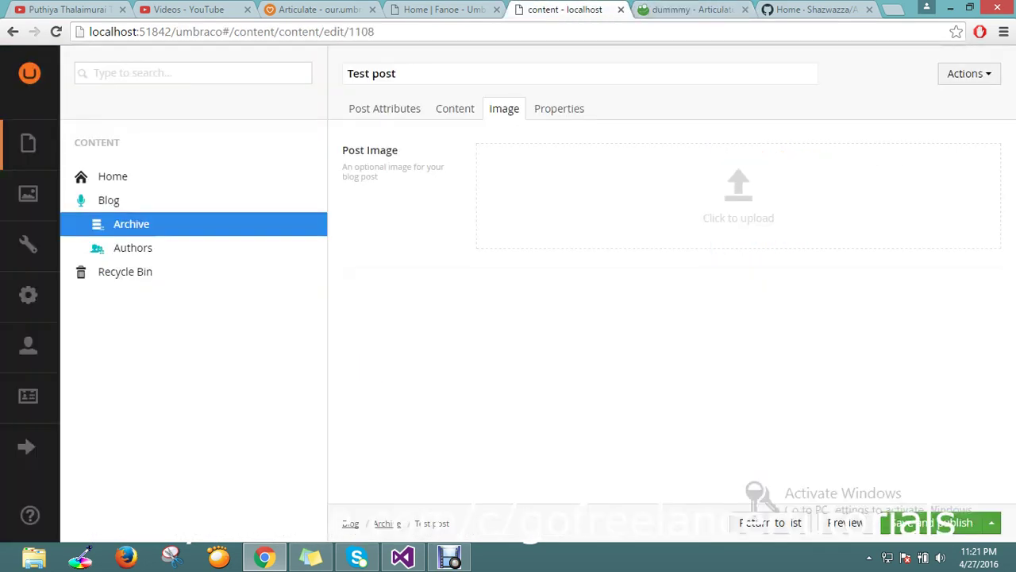
left_click(559, 108)
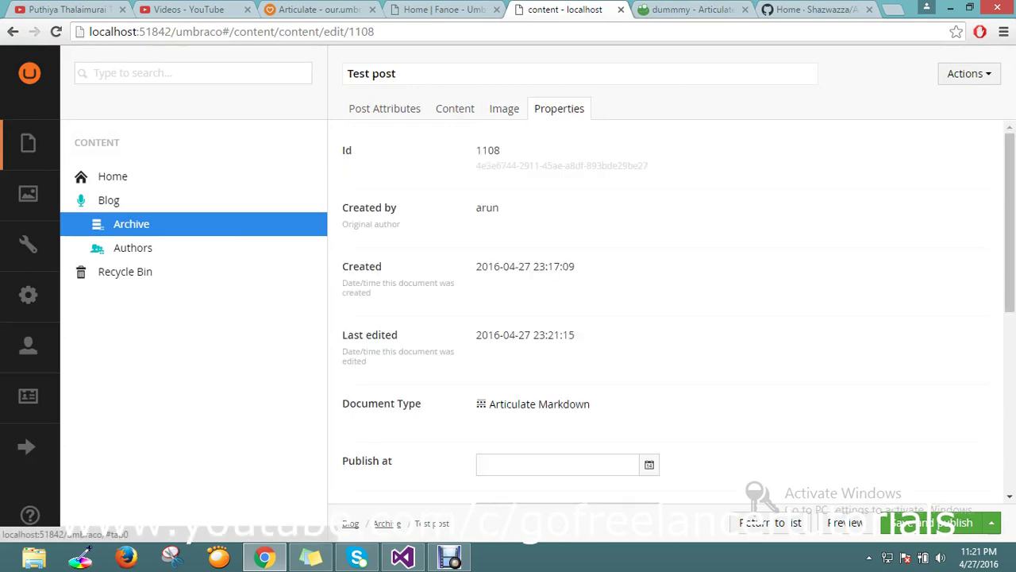
scroll(667, 317, "down", 1)
scroll(667, 318, "down", 2)
scroll(667, 318, "down", 1)
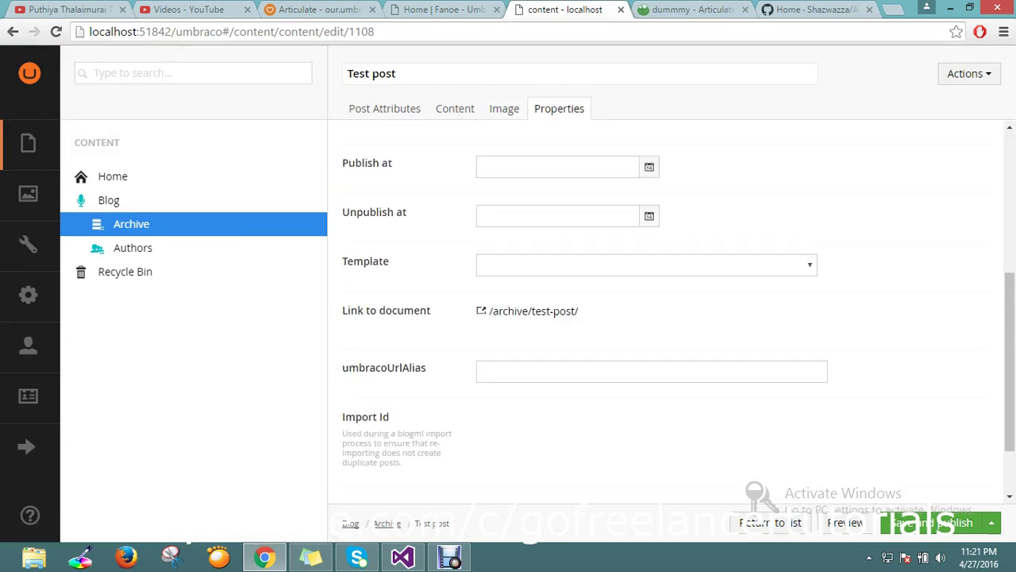
scroll(667, 318, "up", 2)
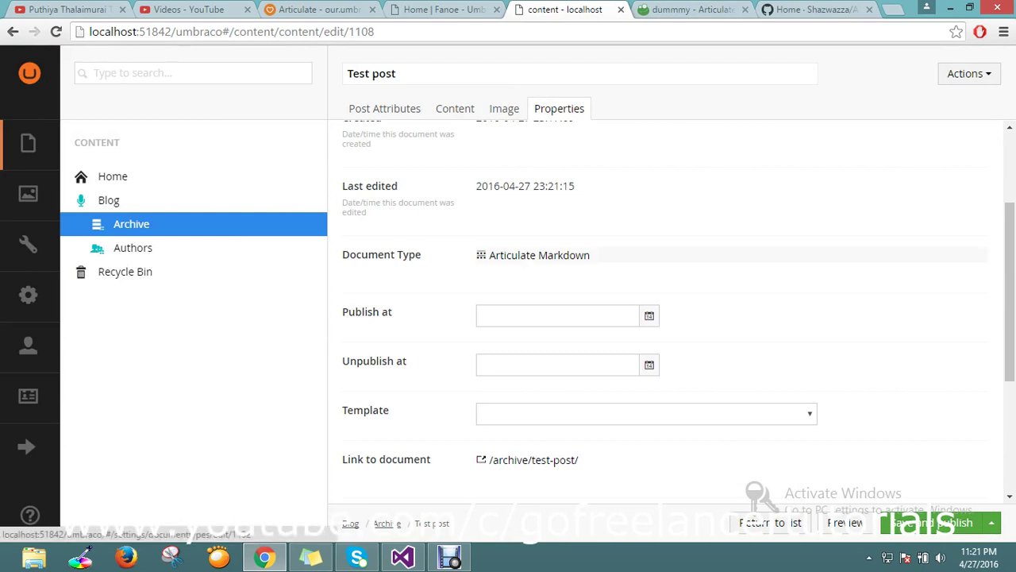
scroll(539, 255, "down", 3)
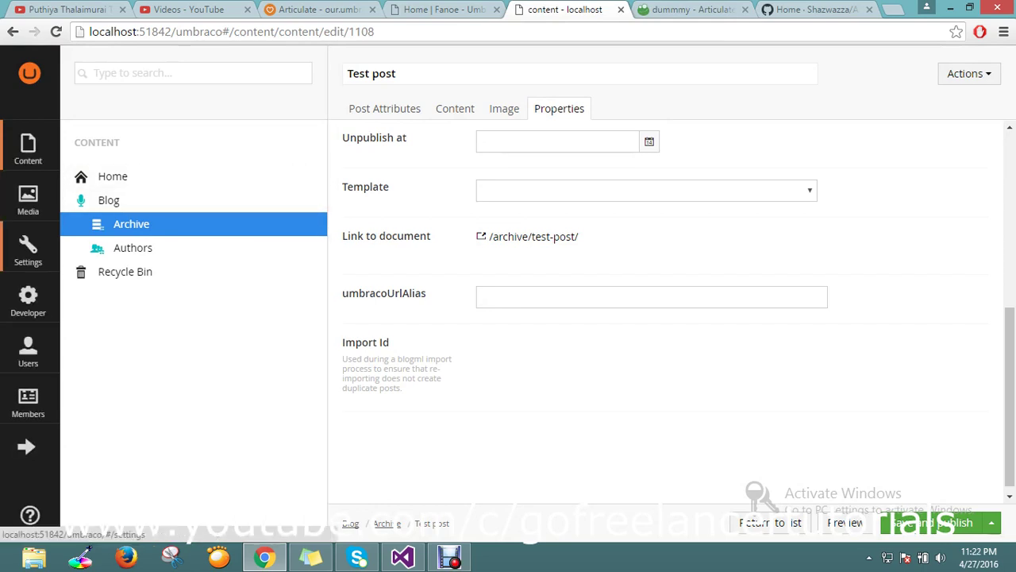
Step: Inspect the Articulate document type's Blog fields in Settings, then go back to Content
left_click(27, 247)
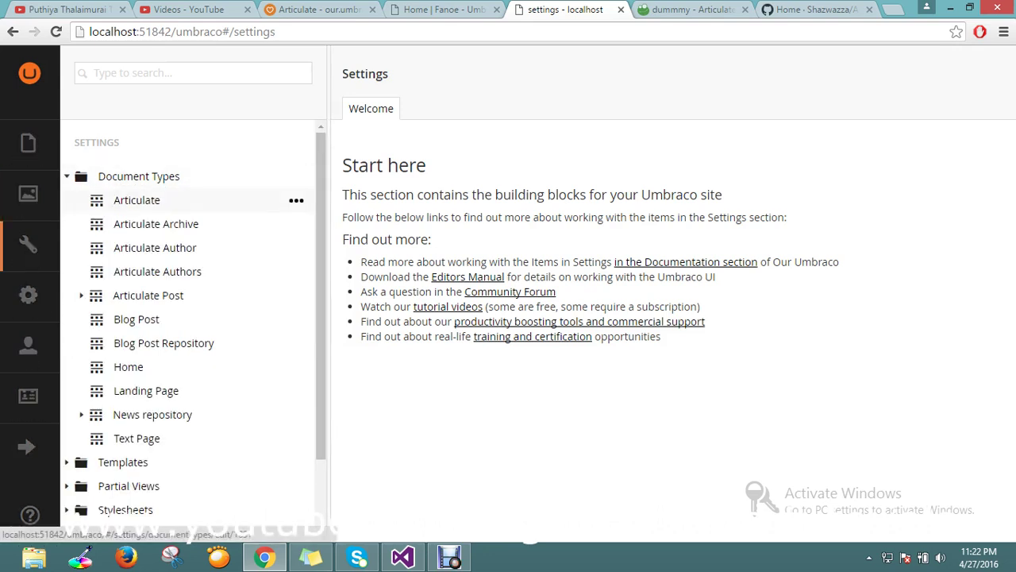
left_click(137, 200)
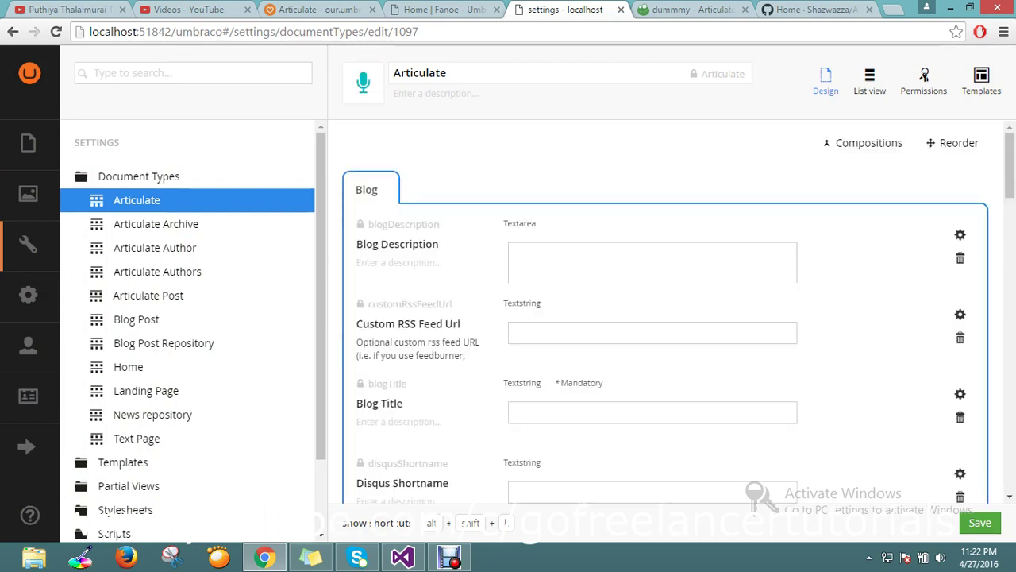
scroll(665, 333, "down", 1)
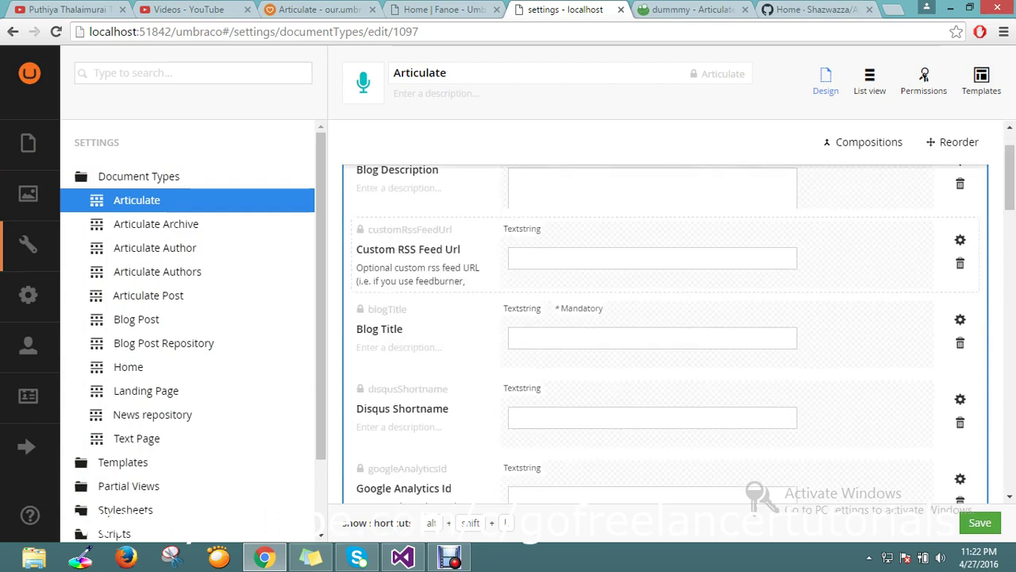
scroll(665, 333, "up", 1)
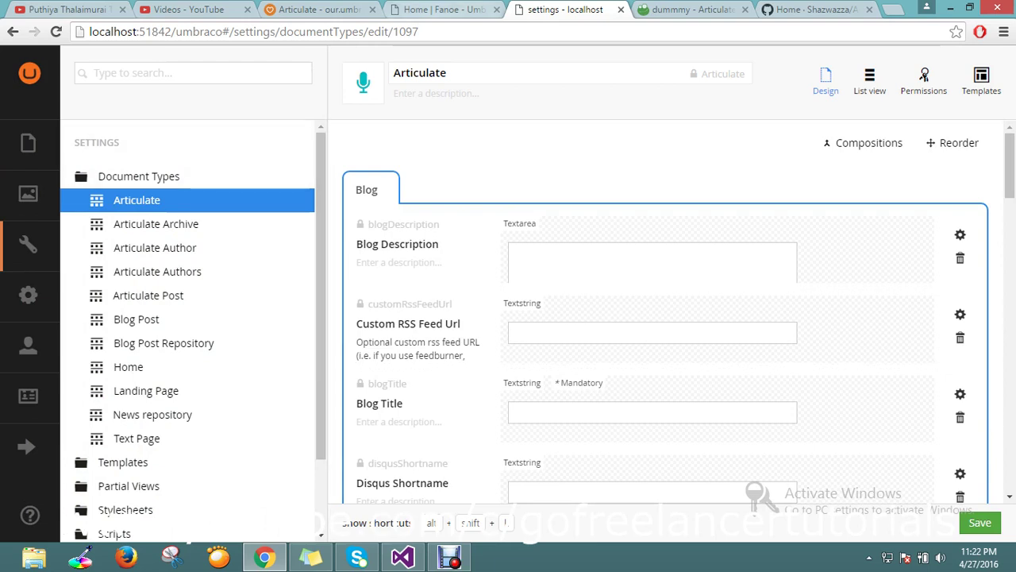
left_click(27, 149)
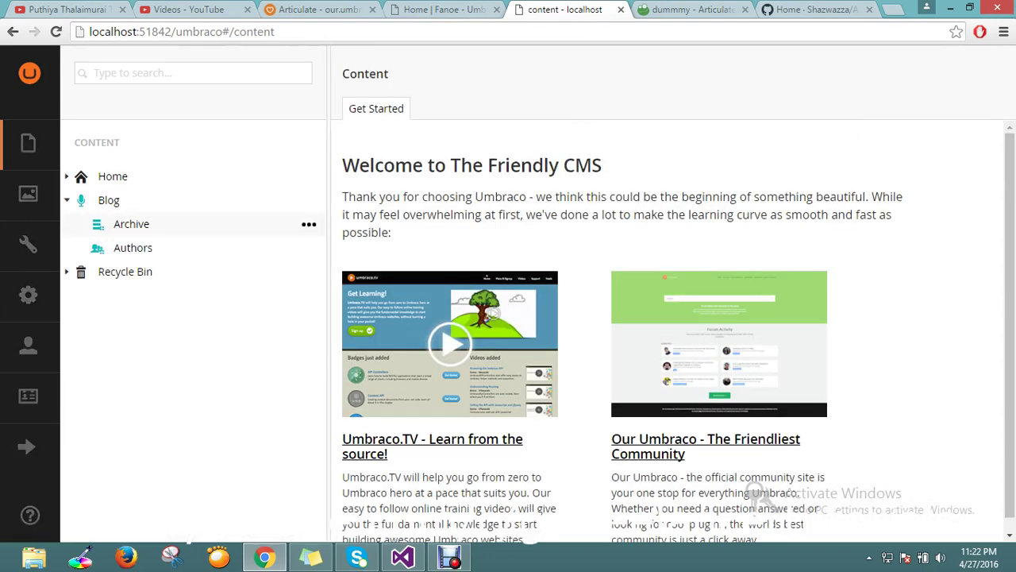
Step: Open the Blog node editor and refresh the live blog page to its main view
left_click(109, 200)
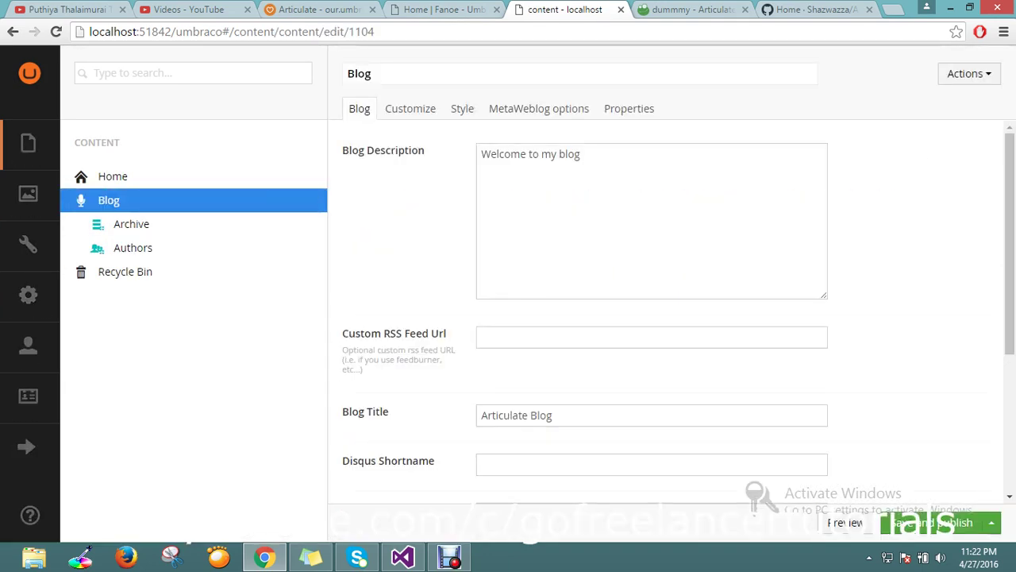
key("ctrl+Tab")
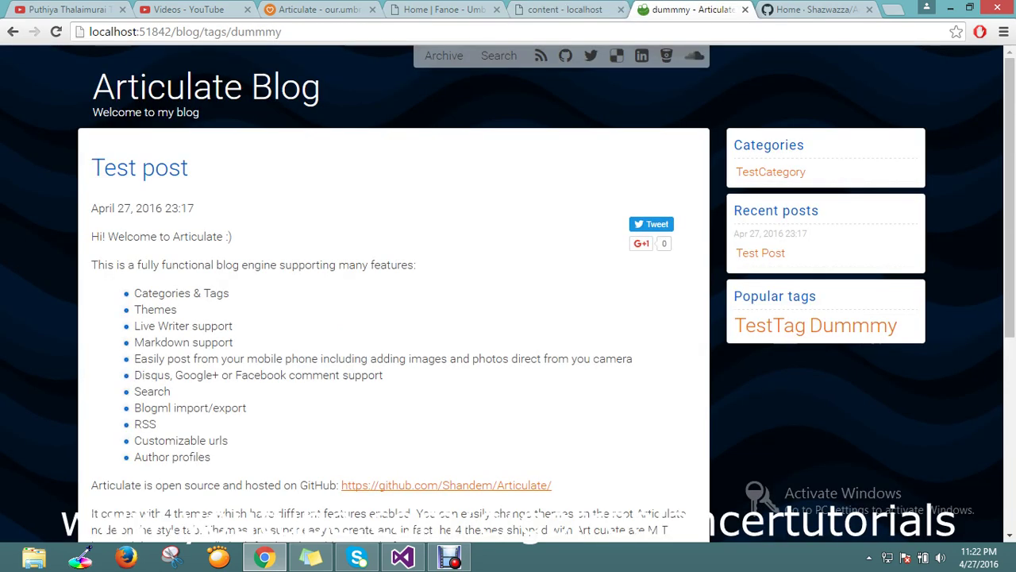
key("F5")
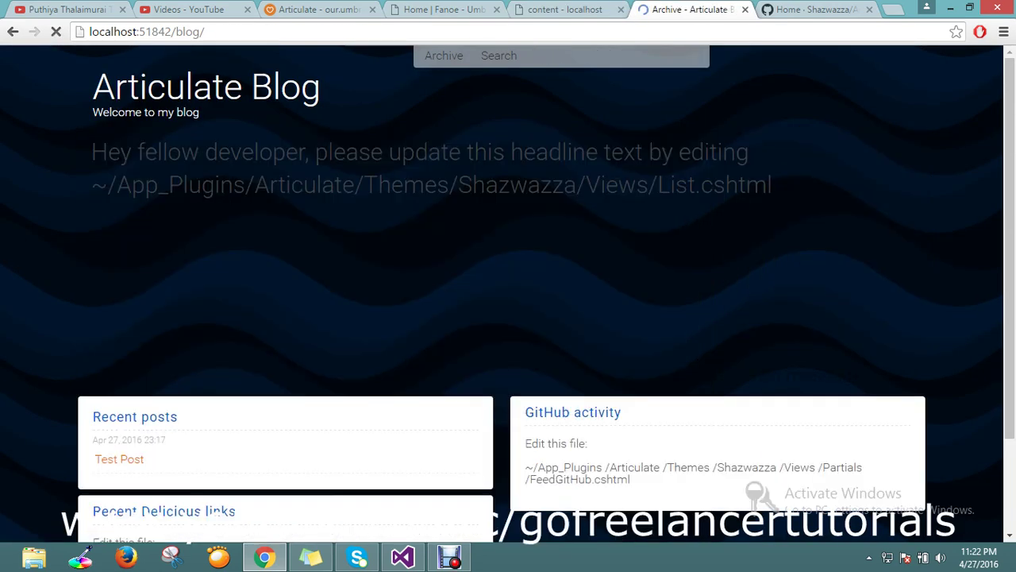
key("ctrl+shift+Tab")
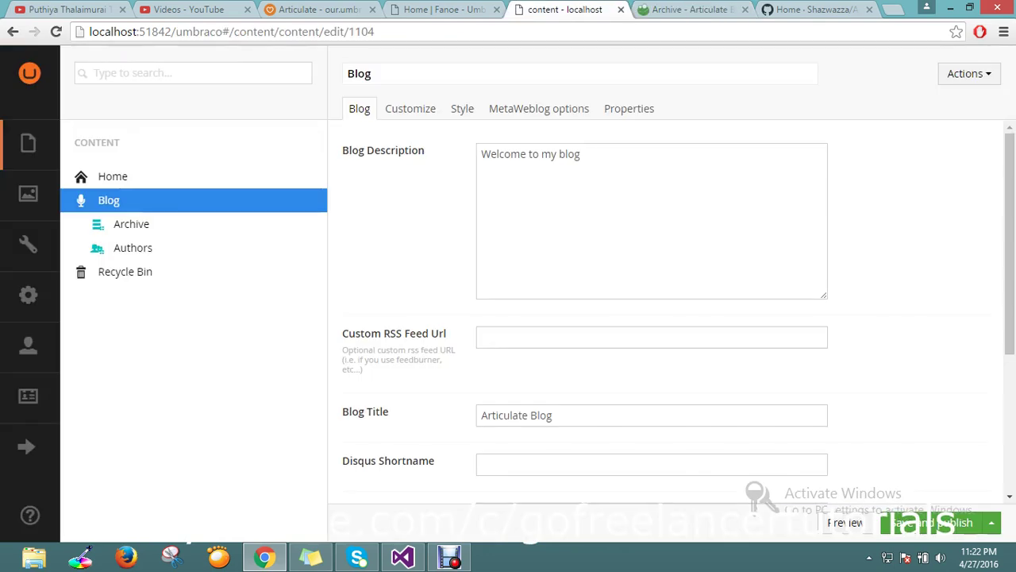
key("ctrl+a")
key("ctrl+Tab")
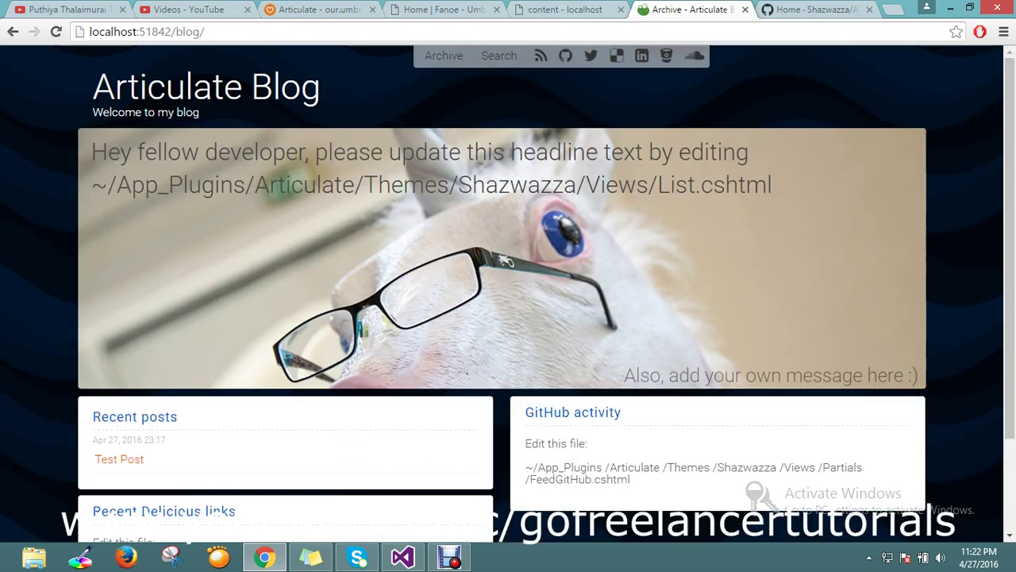
key("ctrl+shift+Tab")
scroll(667, 318, "down", 2)
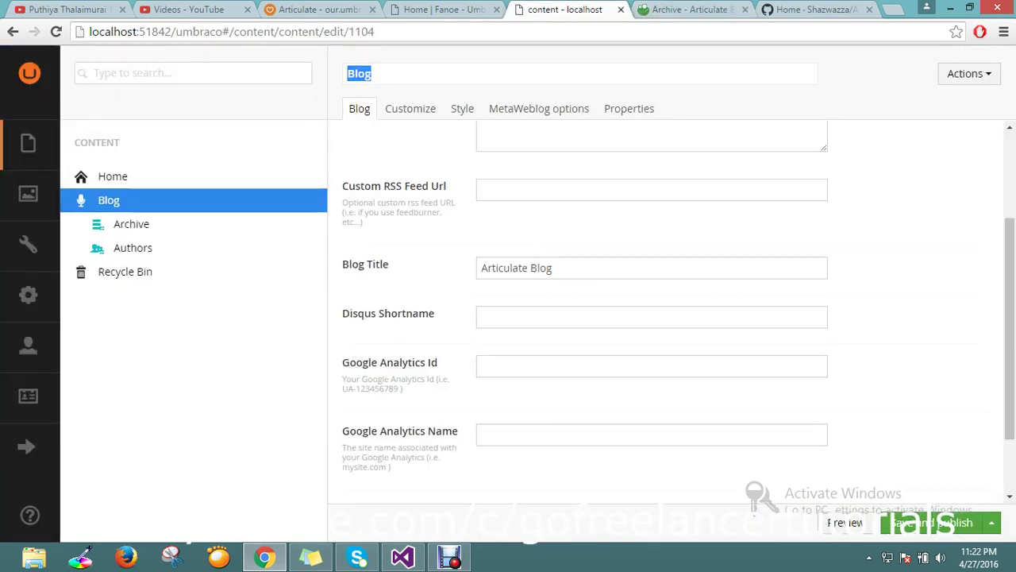
Step: Enter 'go freelancer' as the Blog Title and reload the live blog to show it
key("Tab")
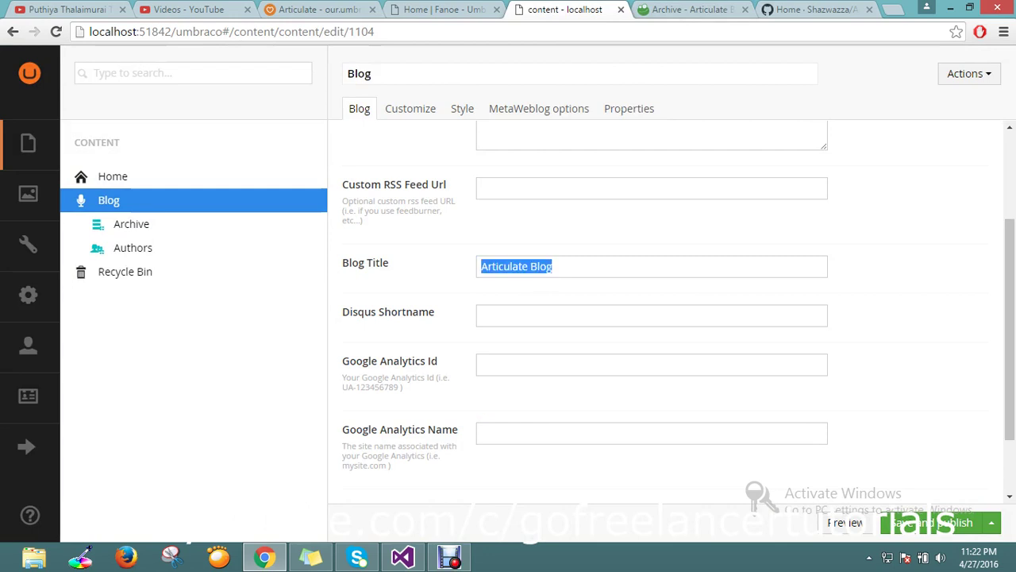
type("go  freelancer")
scroll(651, 318, "up", 2)
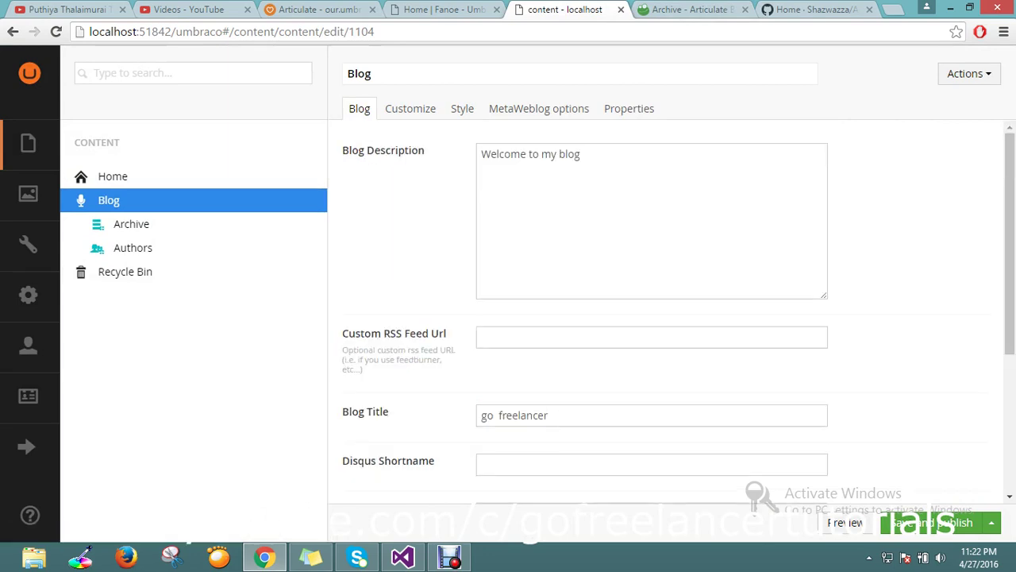
scroll(667, 341, "down", 3)
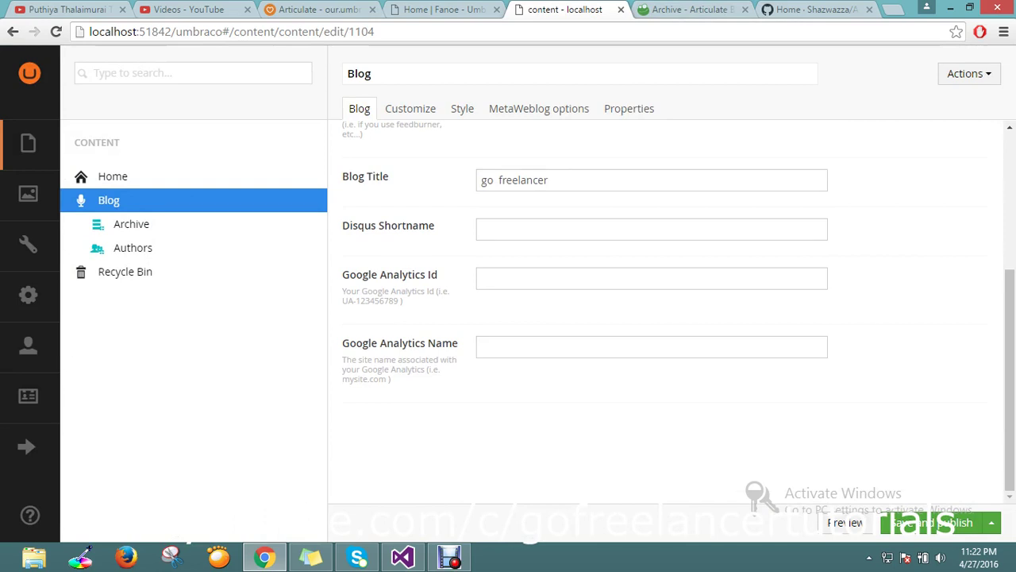
key("ctrl+Tab")
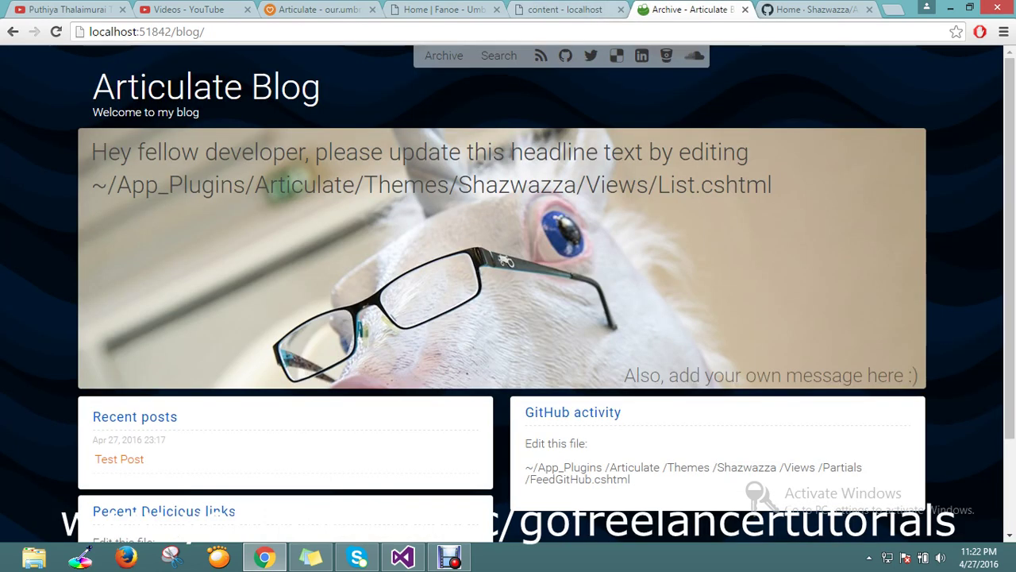
key("ctrl+l")
key("Return")
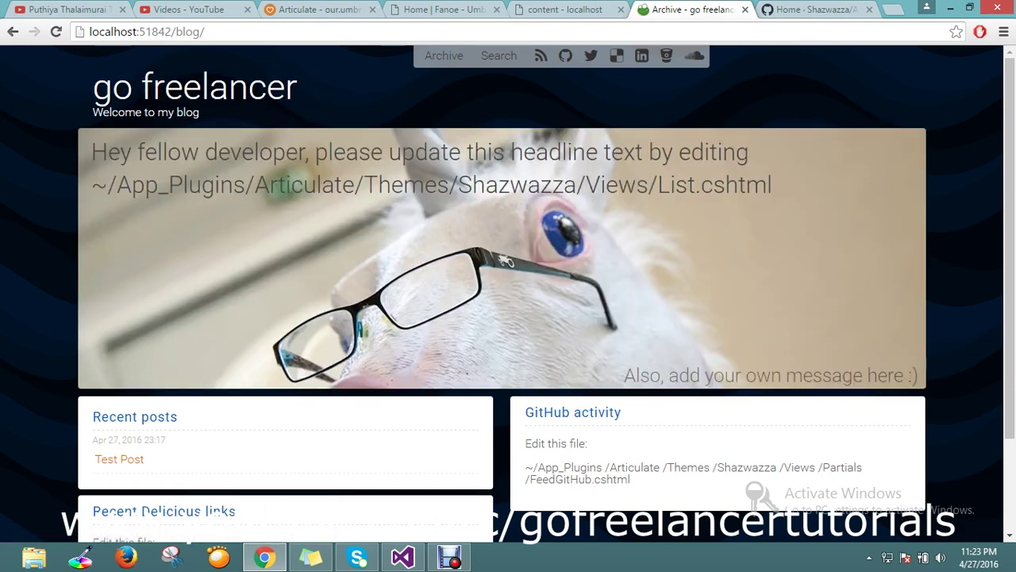
left_click_drag(91, 184, 772, 185)
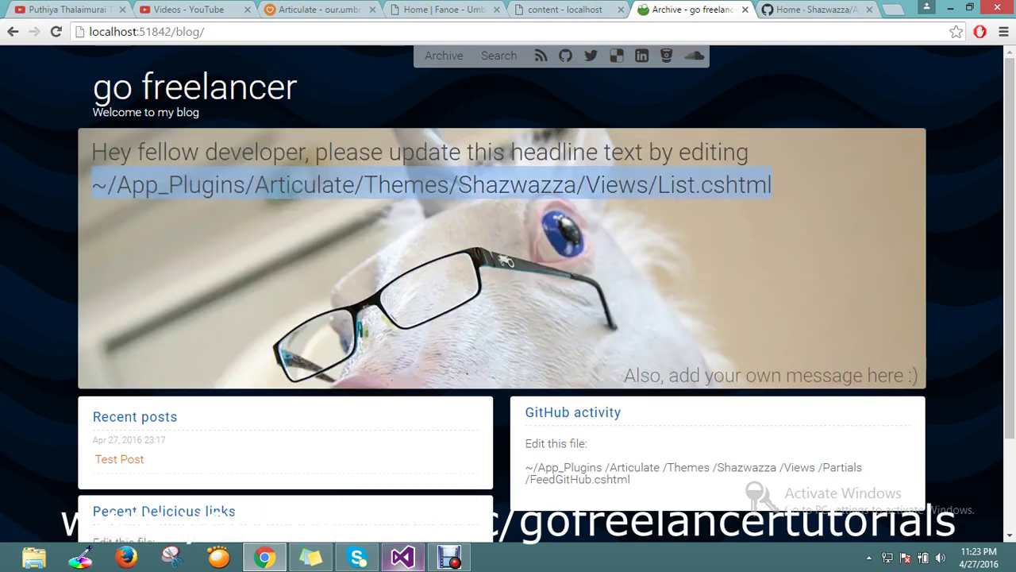